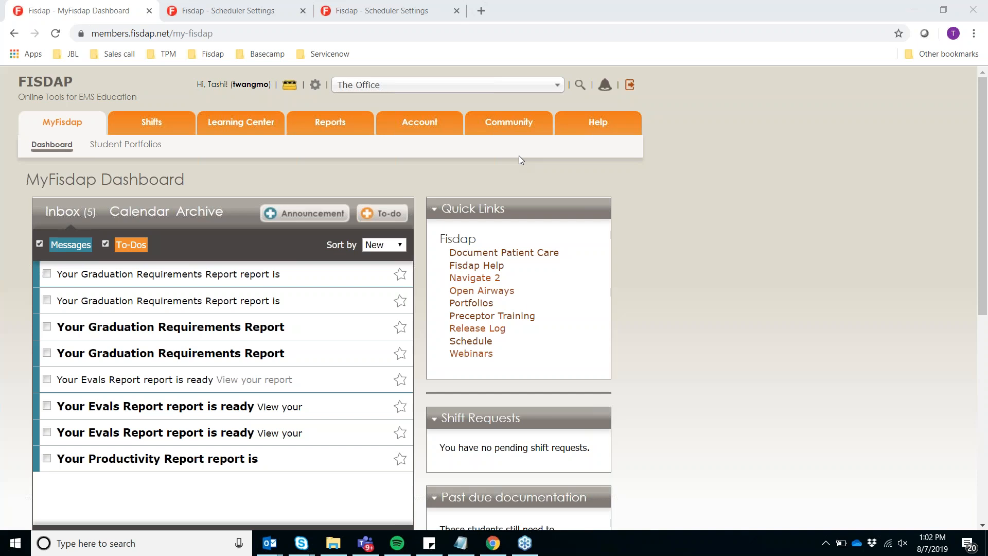
# Open the program's scheduler settings from the account page.
pyautogui.click(427, 125)
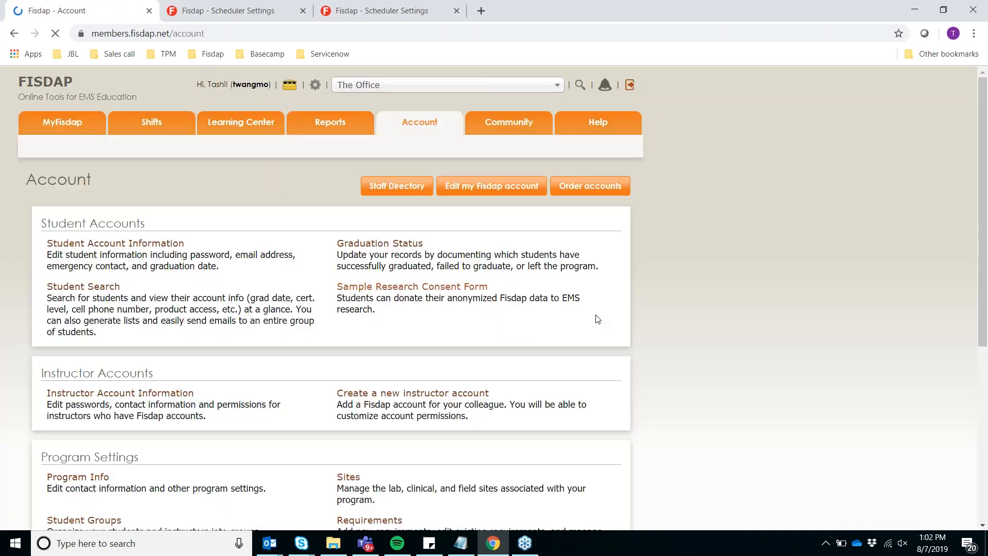
pyautogui.scroll(-4, 632, 405)
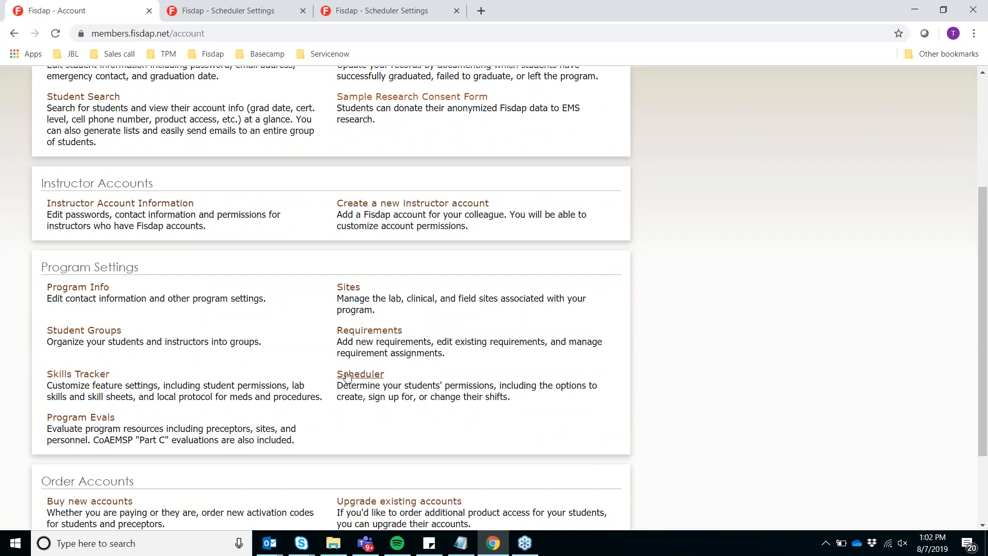
pyautogui.click(352, 375)
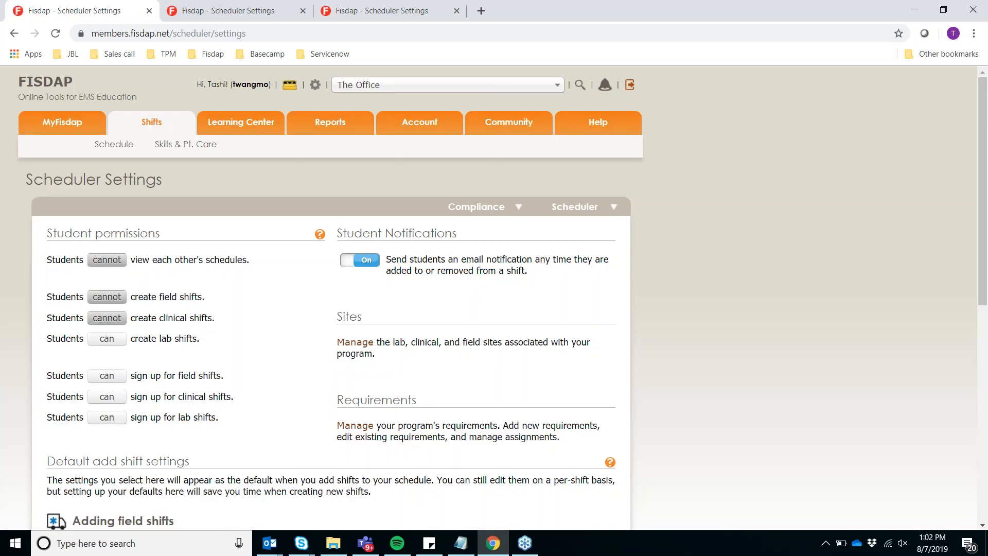
# Examine the student permissions and default shift settings, toggling the permission to view each other's schedules and restoring it.
pyautogui.scroll(-1, 489, 298)
pyautogui.scroll(-3, 489, 298)
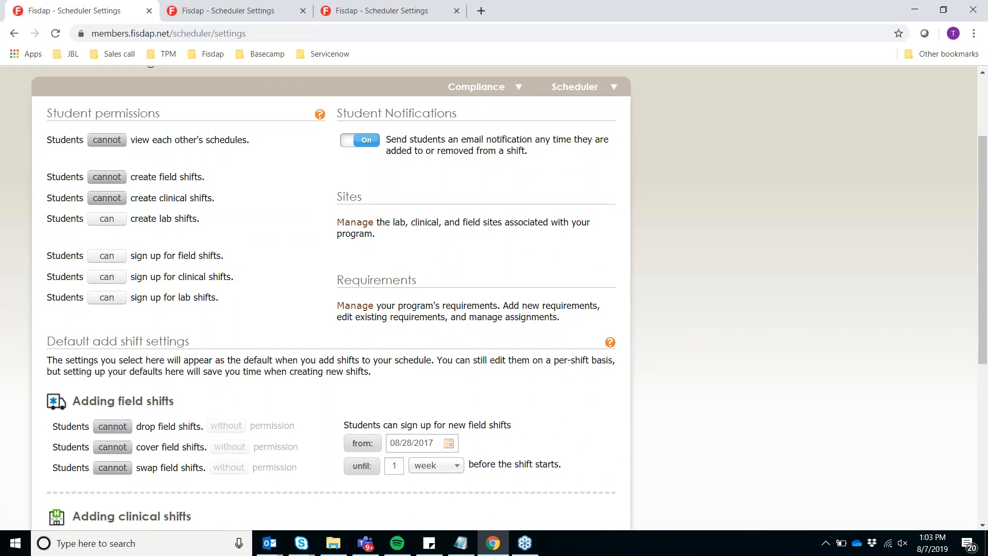
pyautogui.scroll(-2, 265, 298)
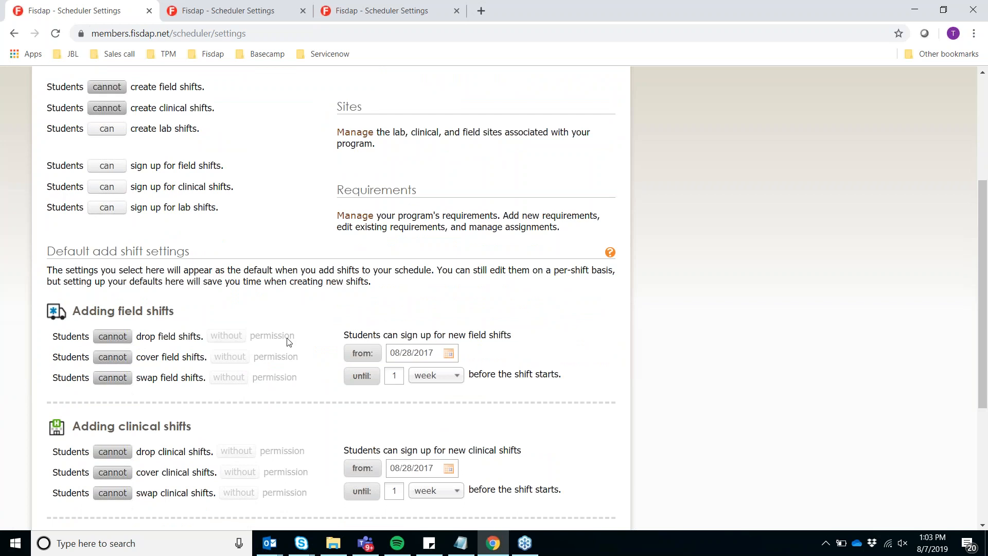
pyautogui.scroll(2, 288, 342)
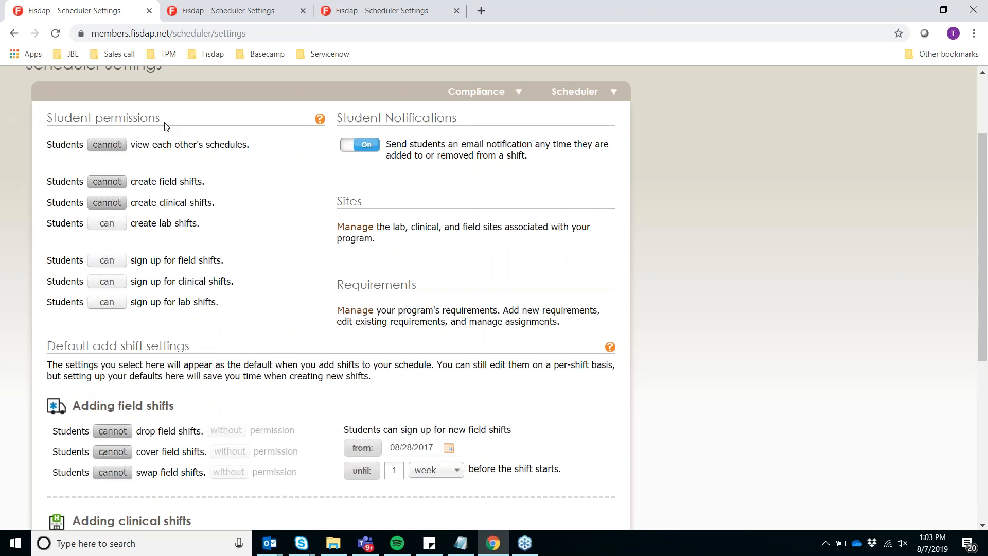
pyautogui.click(110, 148)
pyautogui.click(111, 148)
pyautogui.scroll(-1, 354, 274)
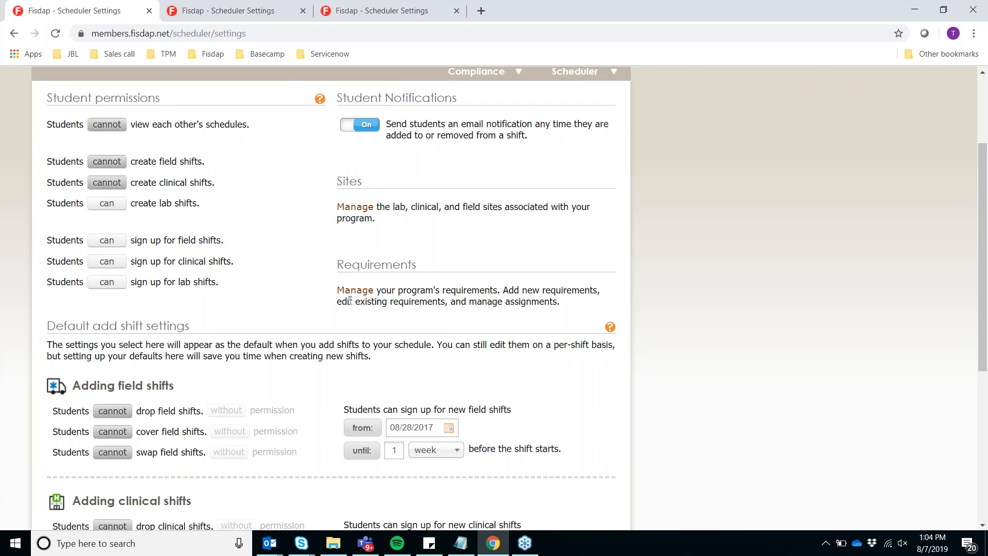
pyautogui.scroll(-4, 349, 301)
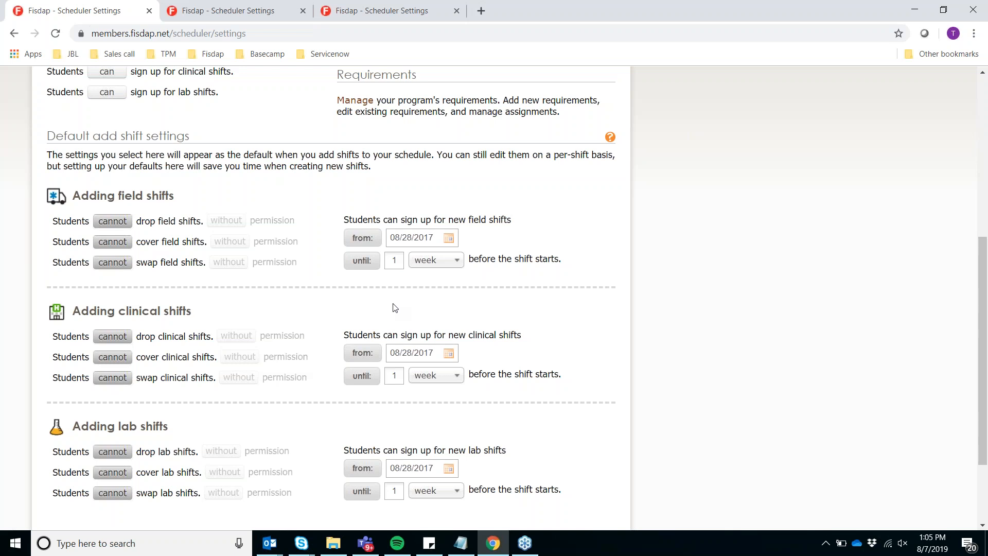
pyautogui.scroll(-2, 395, 308)
pyautogui.scroll(8, 395, 308)
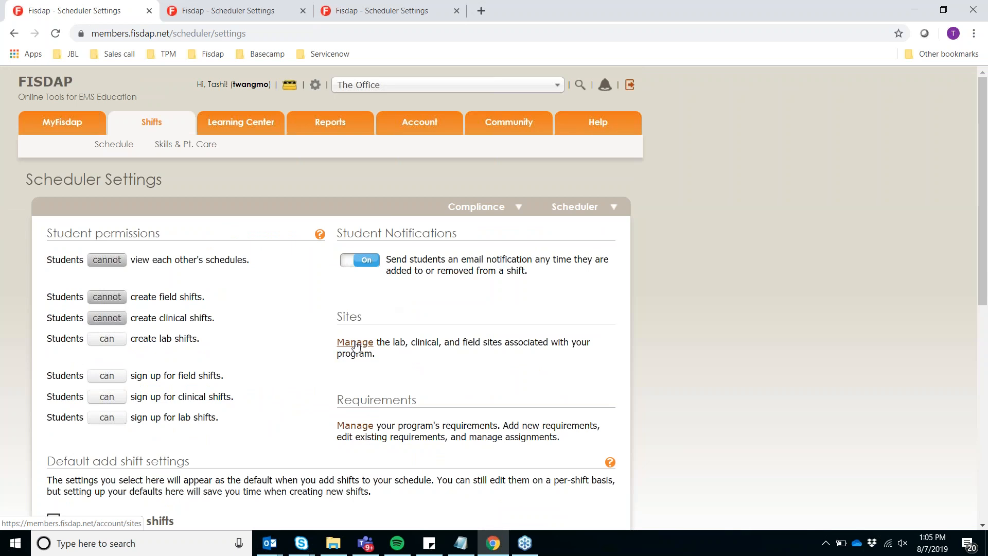
# Open the management page for the program's sites, leaving the scheduler settings unsaved, and look through the site list.
pyautogui.click(355, 342)
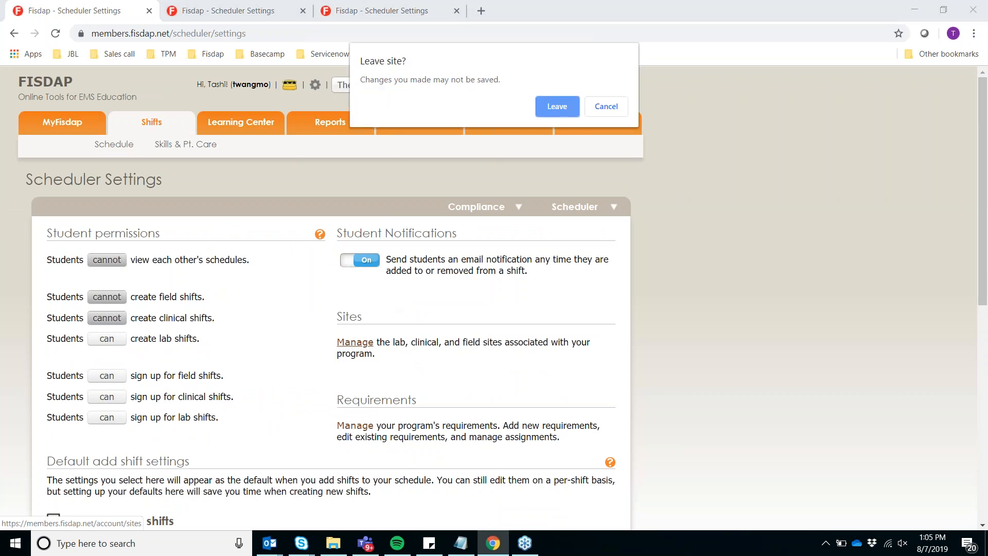
pyautogui.click(561, 109)
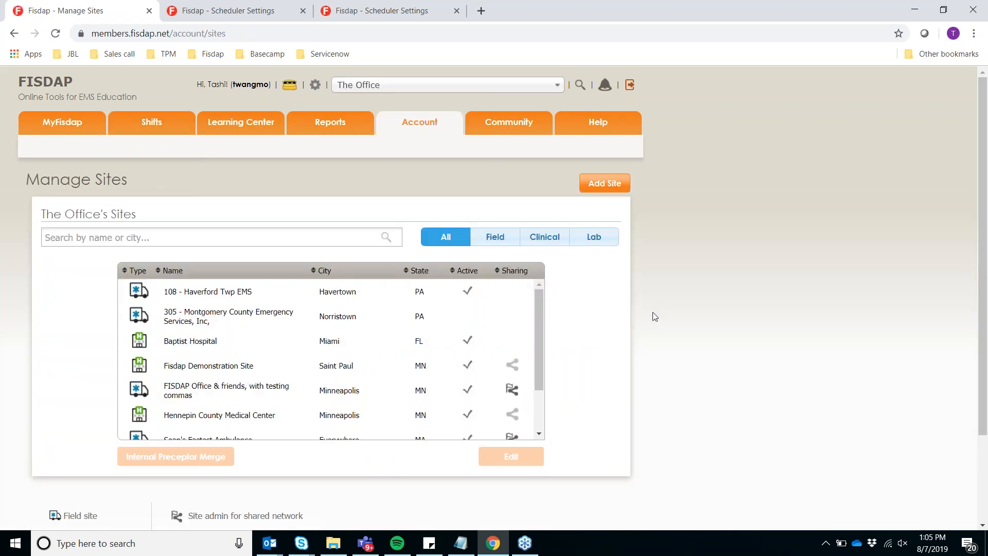
pyautogui.scroll(-1, 653, 315)
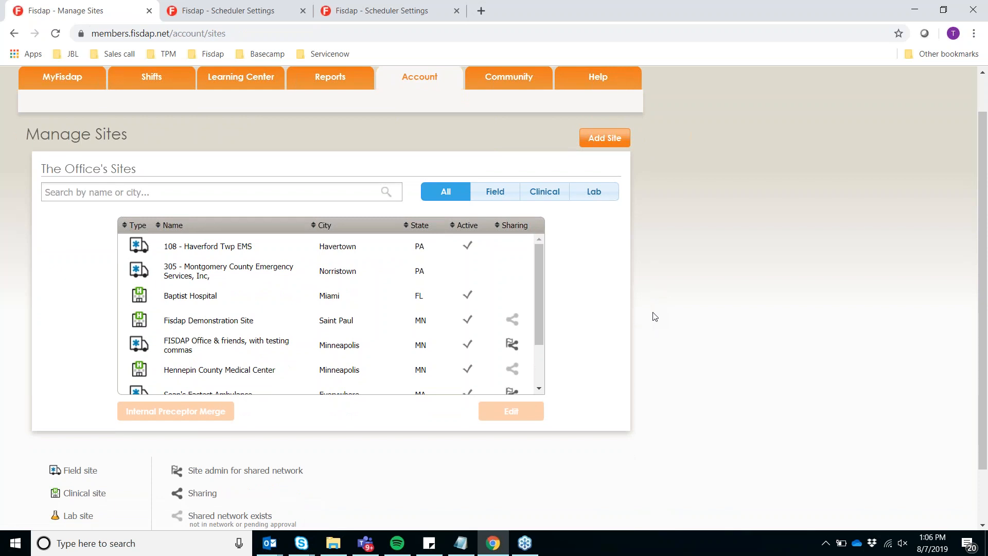
pyautogui.scroll(-1, 388, 300)
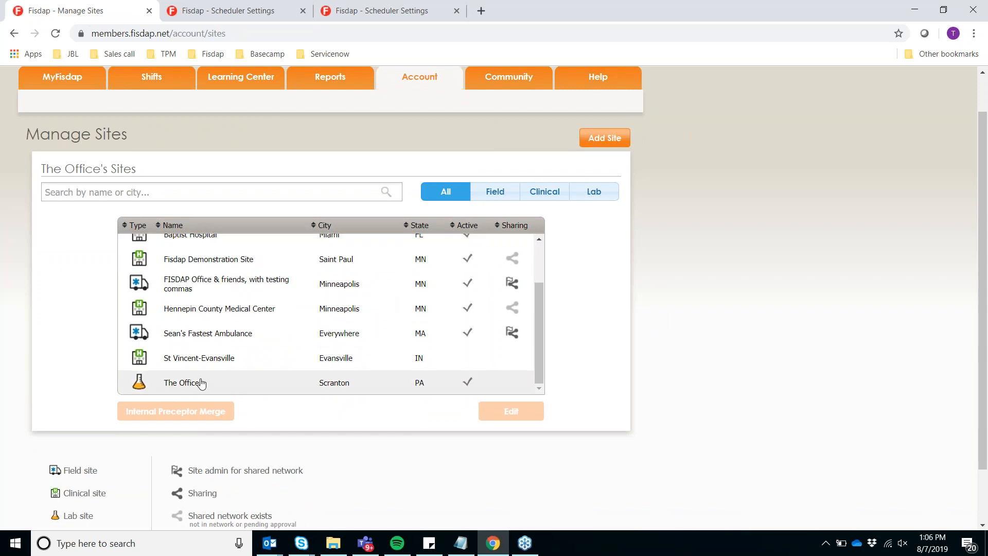
pyautogui.scroll(2, 266, 332)
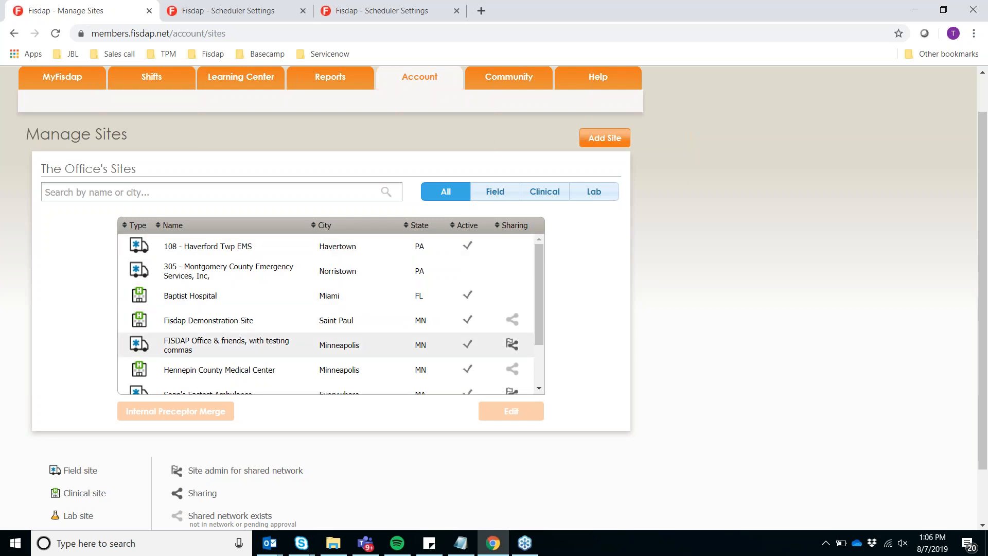
pyautogui.scroll(-2, 242, 329)
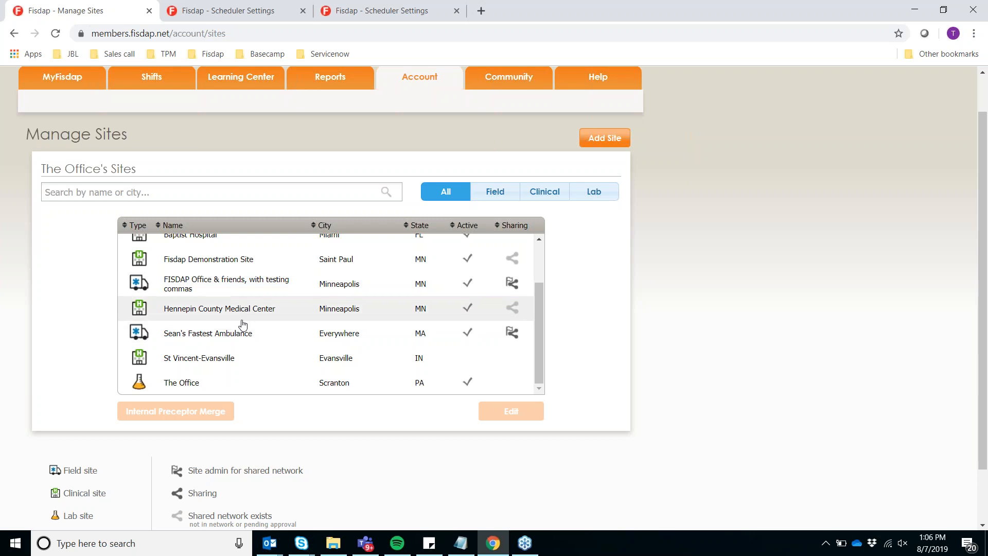
# Open the Fisdap Demonstration Site for editing and review its list of departments.
pyautogui.click(246, 266)
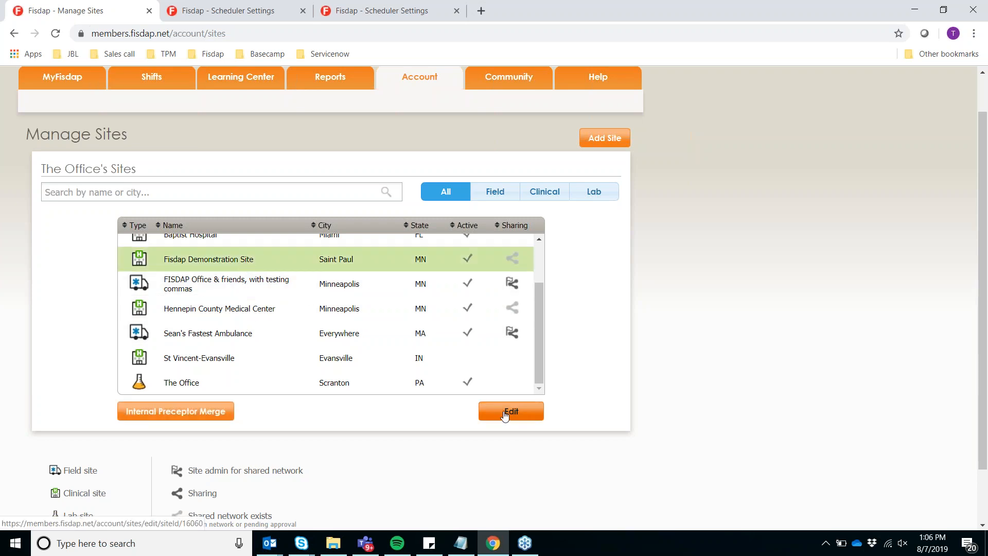
pyautogui.click(507, 414)
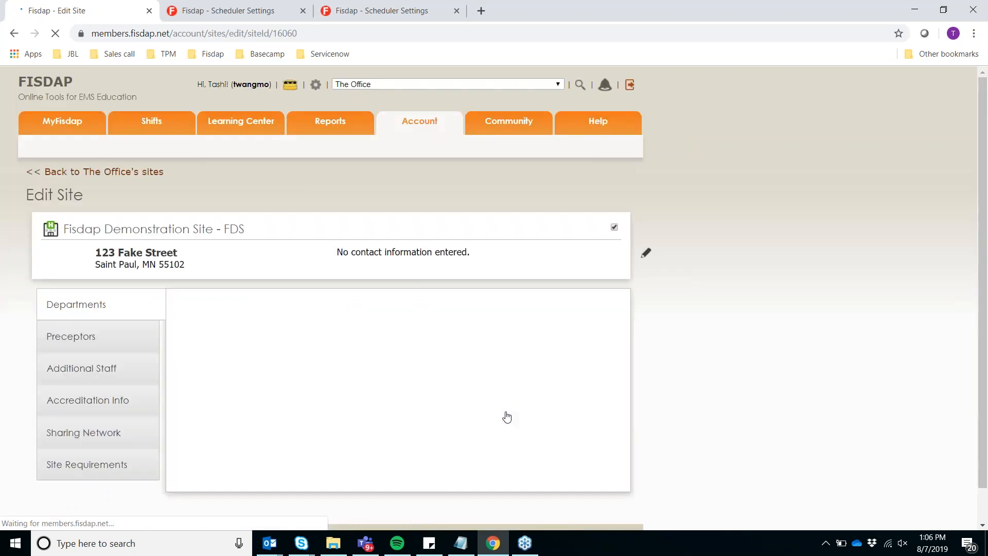
pyautogui.scroll(-2, 506, 414)
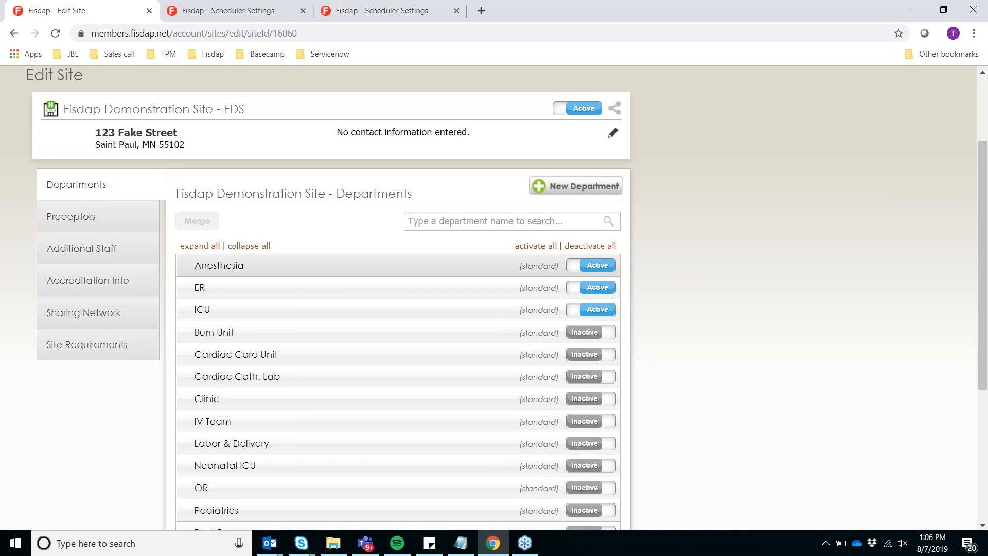
pyautogui.scroll(-2, 269, 223)
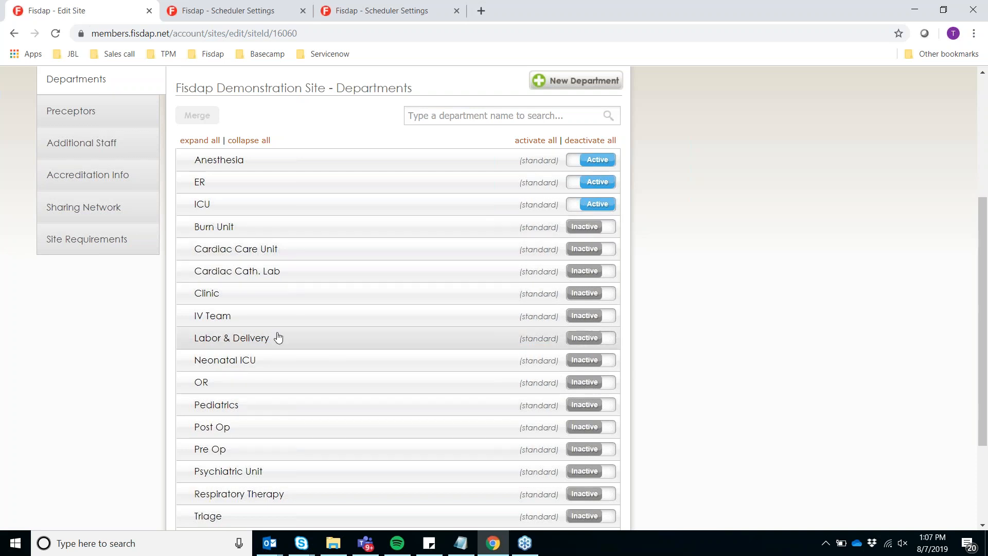
# View the demonstration site's preceptors and additional staff, and return to The Office's sites.
pyautogui.click(64, 119)
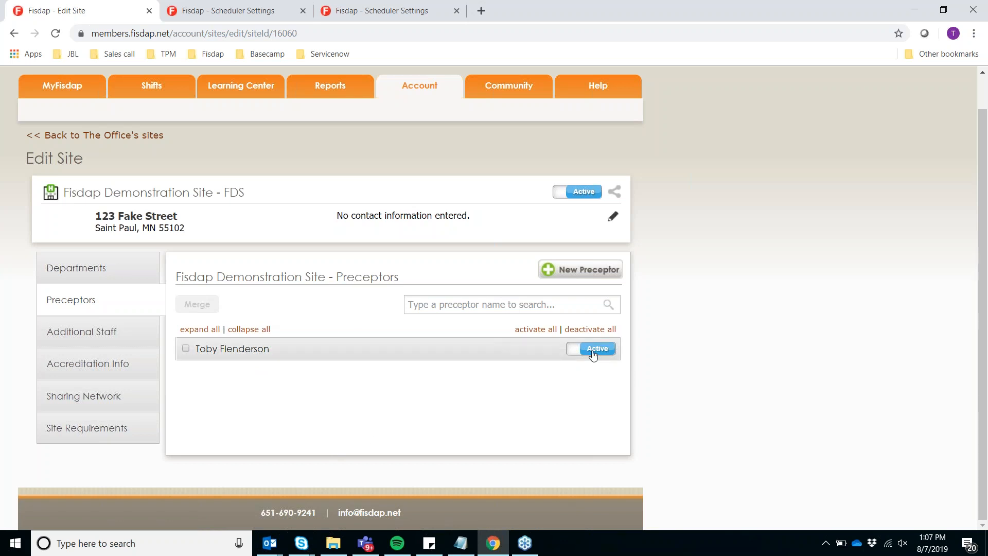
pyautogui.click(106, 342)
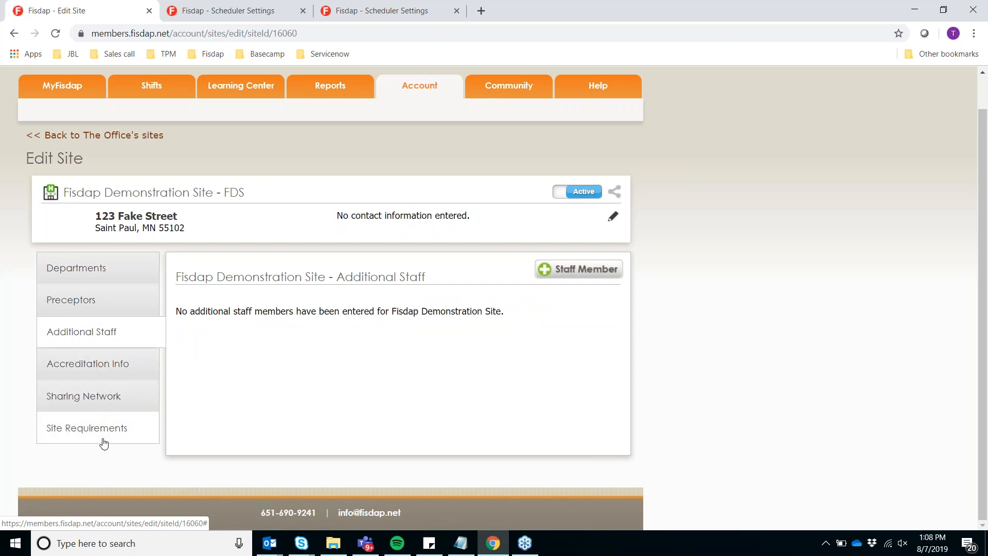
pyautogui.click(79, 135)
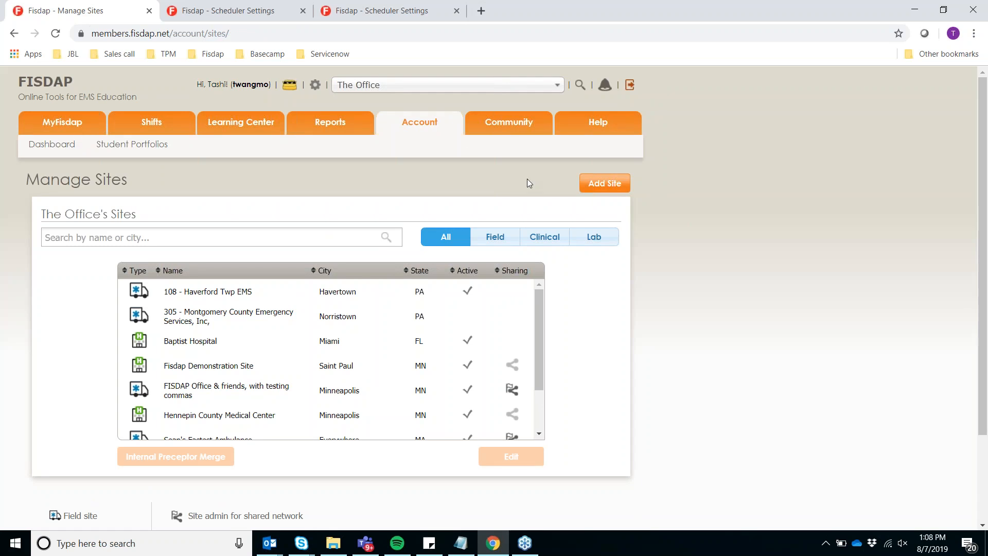
# Start adding a site and browse the available Florida sites.
pyautogui.click(603, 188)
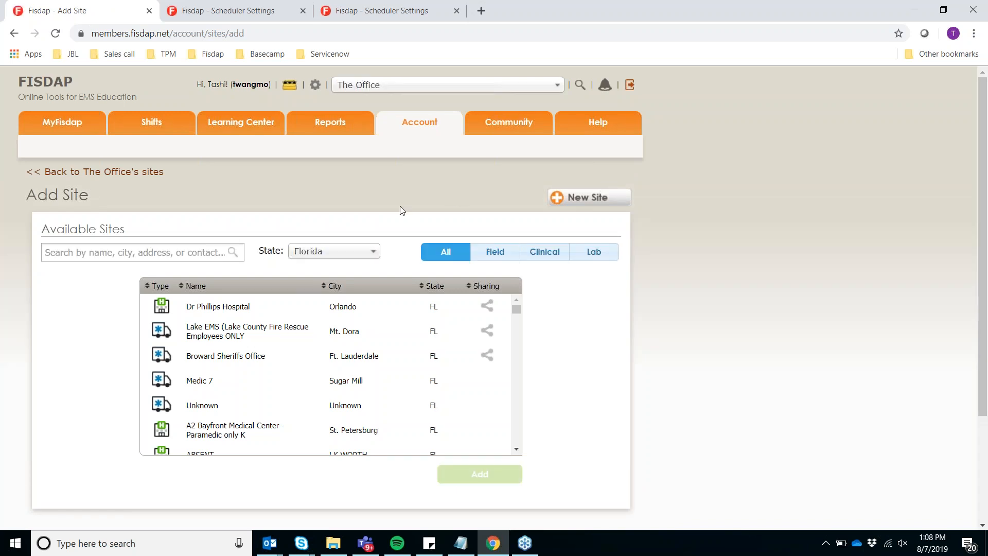
pyautogui.scroll(-2, 293, 330)
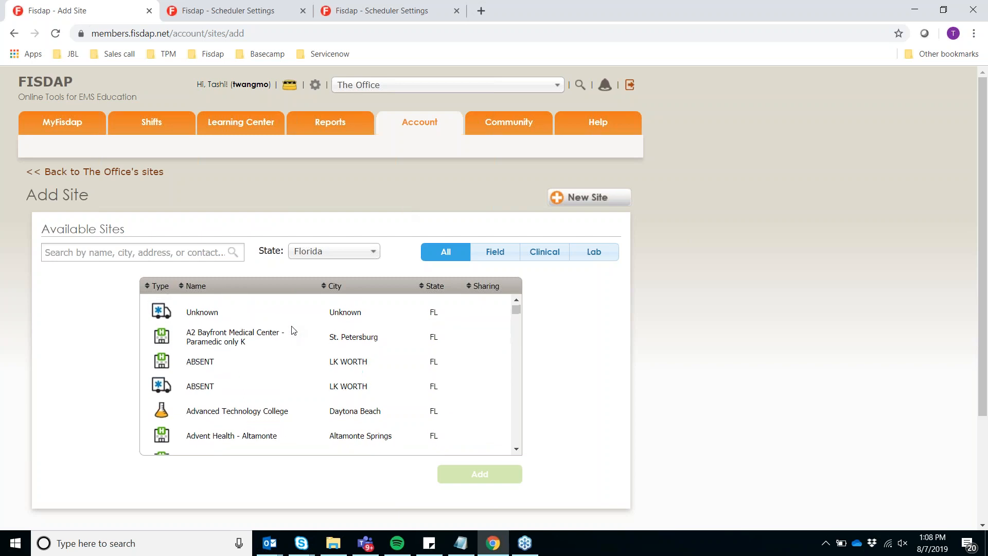
pyautogui.scroll(2, 294, 331)
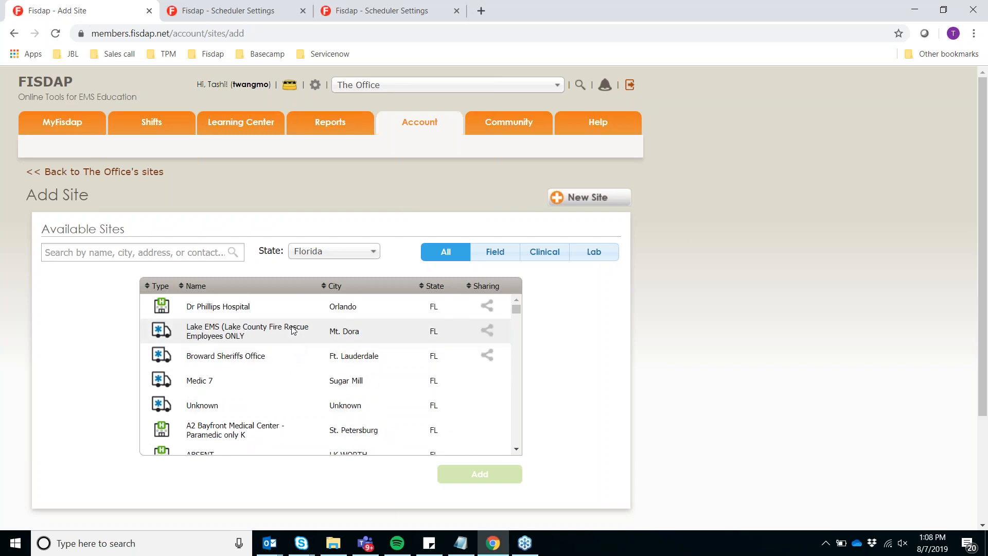
pyautogui.scroll(-3, 294, 331)
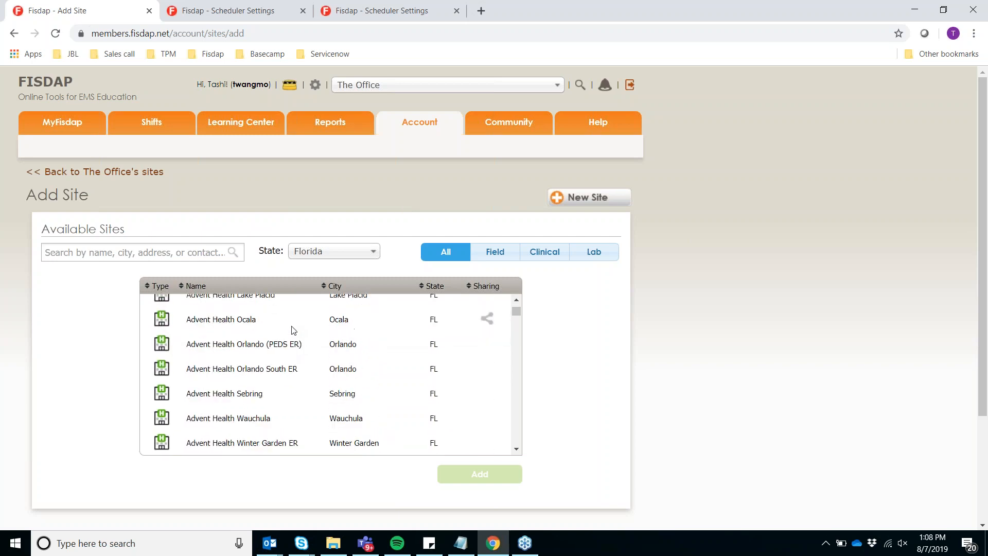
pyautogui.scroll(-3, 293, 330)
pyautogui.scroll(5, 293, 330)
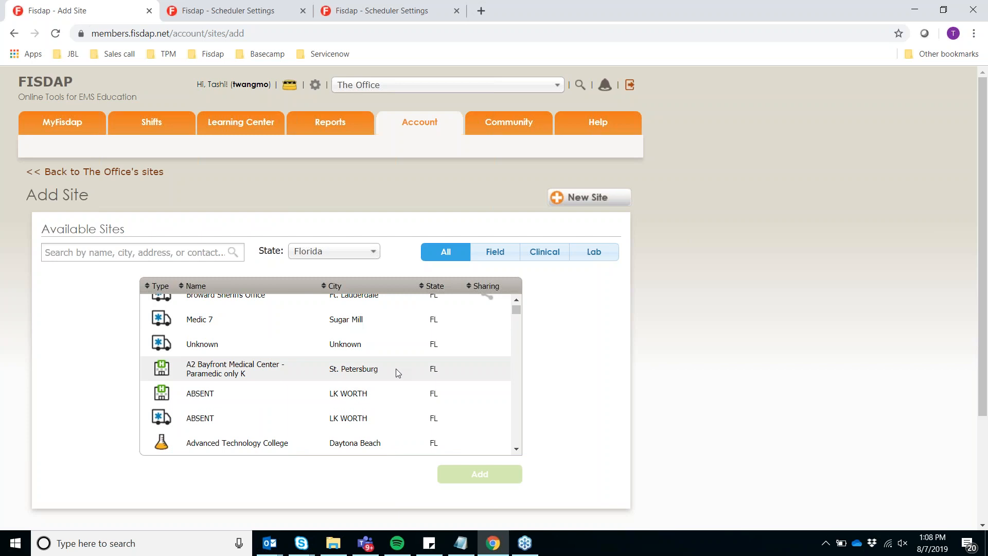
# Sort the available sites by city and limit the list to field sites.
pyautogui.click(340, 287)
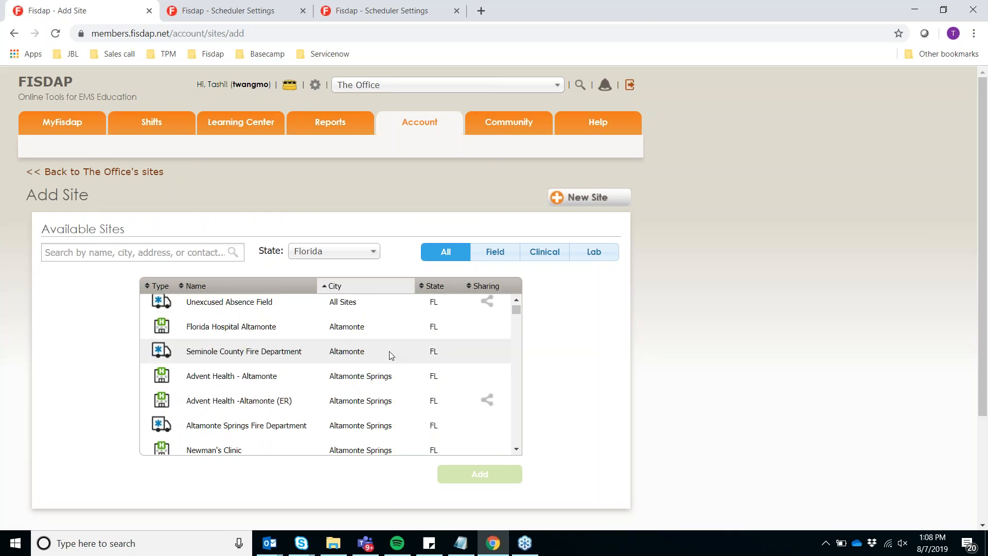
pyautogui.scroll(1, 391, 355)
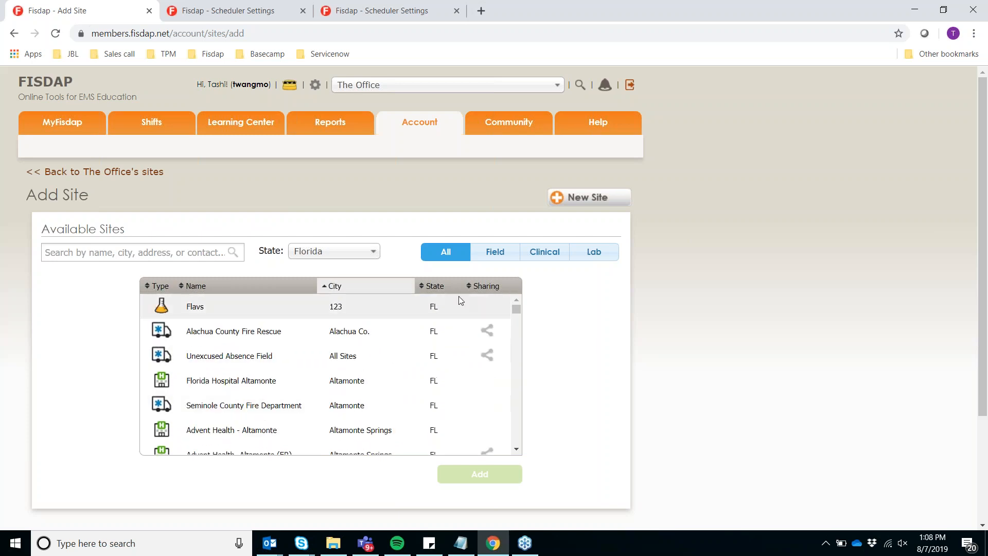
pyautogui.click(504, 254)
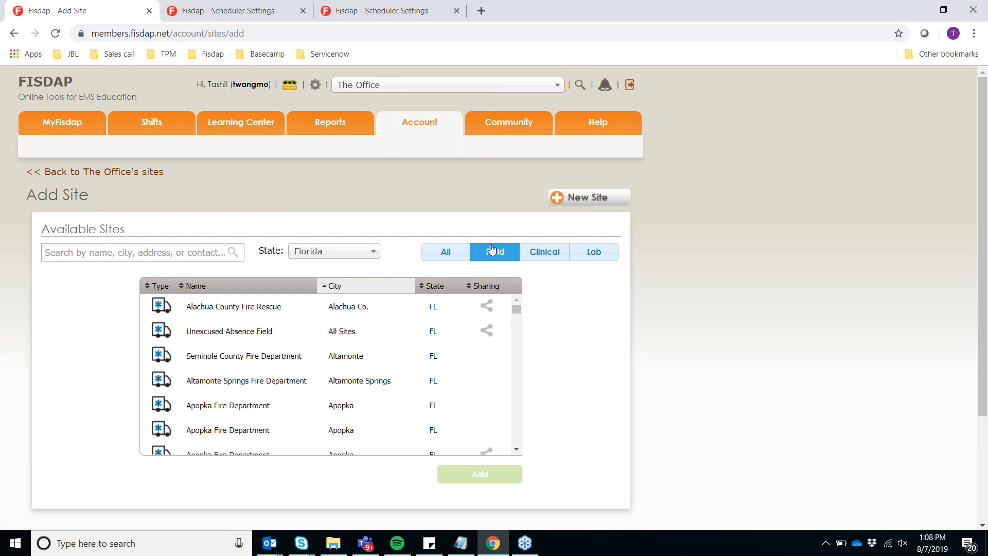
# Search the available field sites for "miami", select City of Miami Fire Rescue, and look through the matching sites.
pyautogui.click(209, 249)
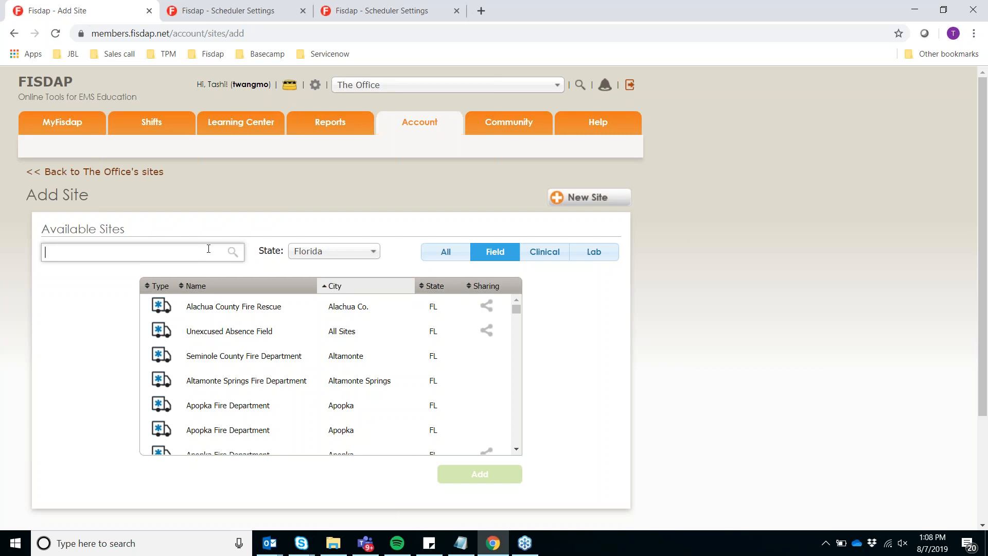
pyautogui.write('miami')
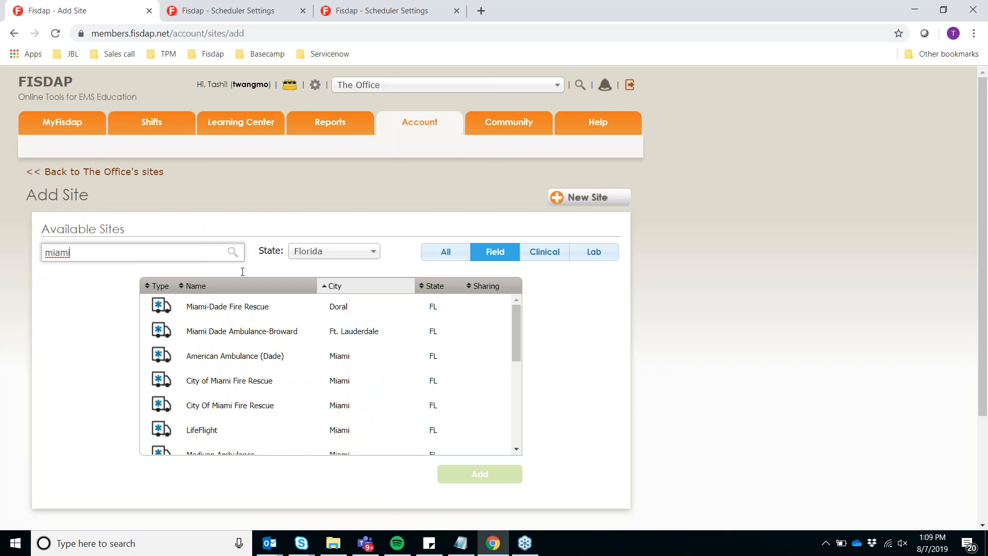
pyautogui.click(286, 381)
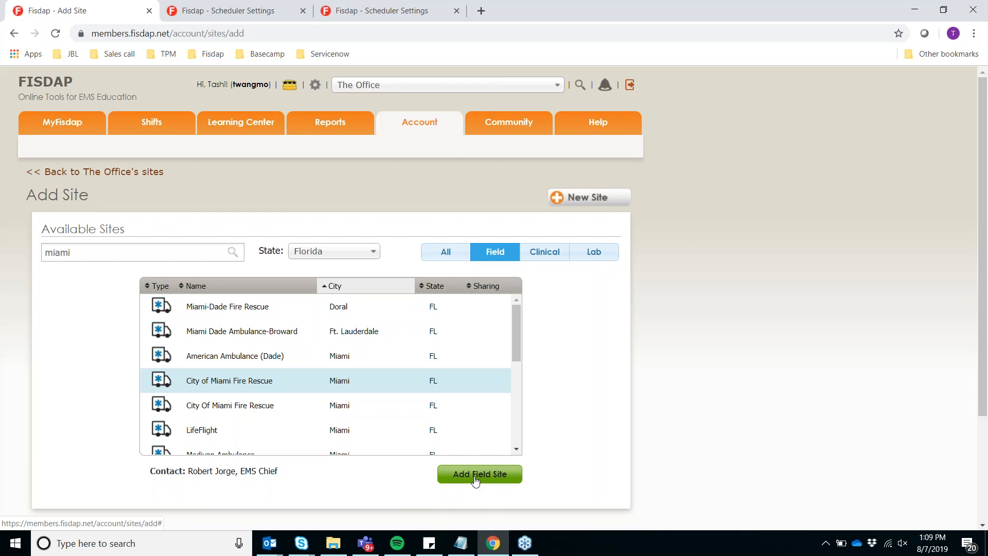
pyautogui.scroll(-5, 261, 357)
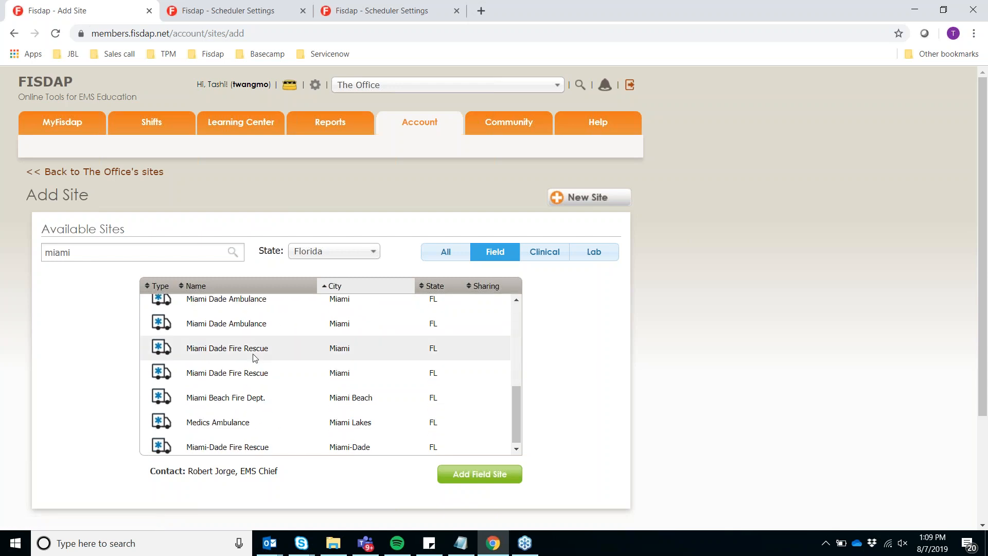
pyautogui.scroll(-1, 285, 382)
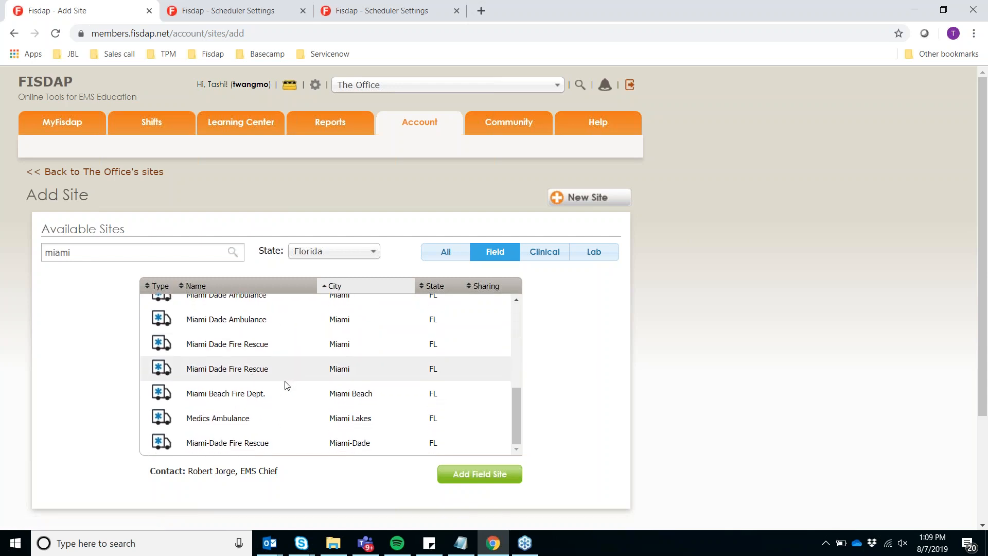
# Select Medics Ambulance in Miami Lakes and look through the matching field sites.
pyautogui.click(266, 423)
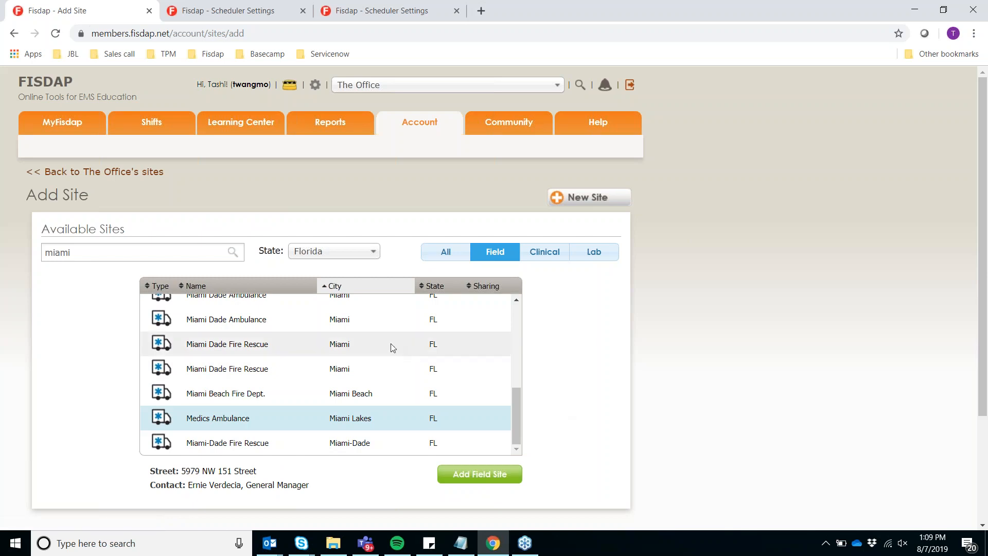
pyautogui.scroll(3, 370, 331)
pyautogui.scroll(2, 374, 332)
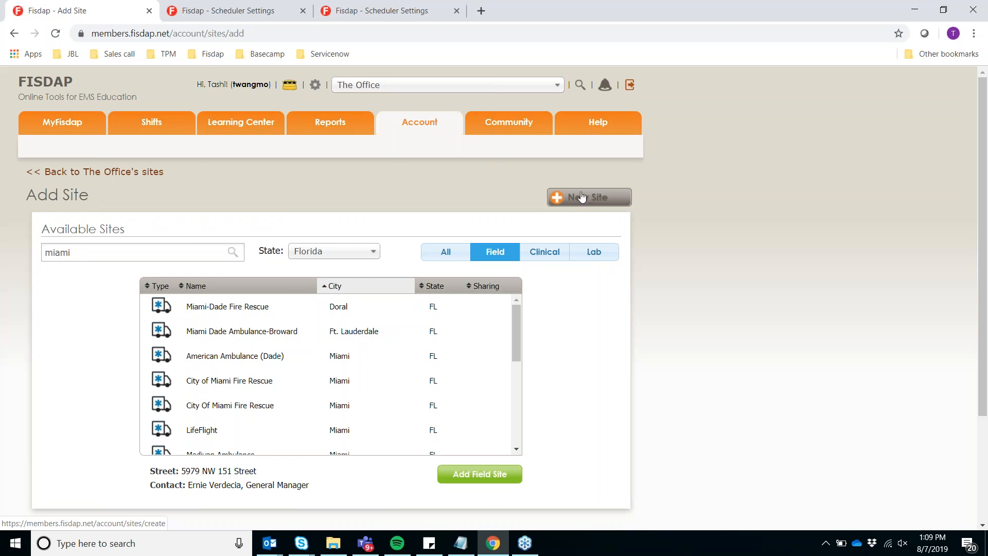
pyautogui.scroll(-4, 399, 366)
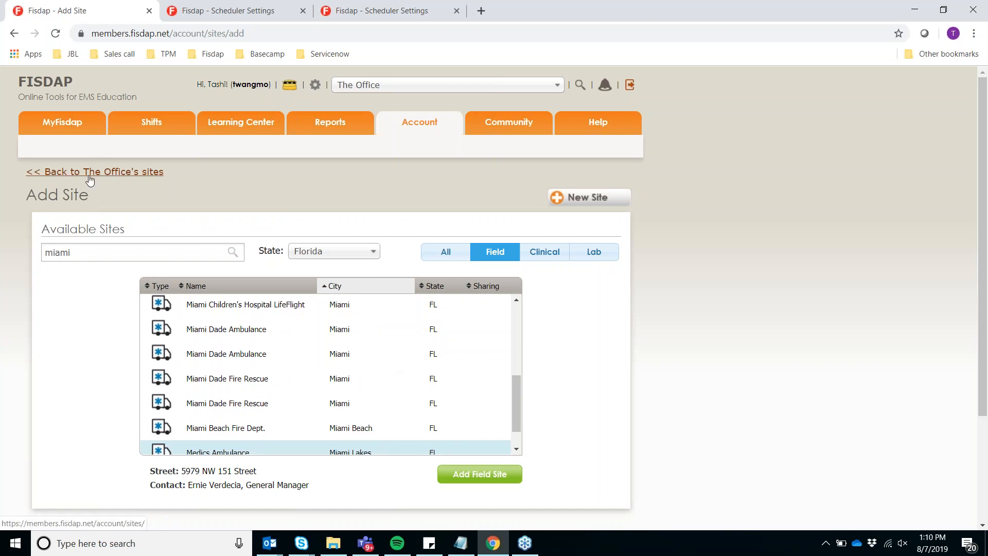
# View the blank form for creating a new site and cancel it.
pyautogui.click(585, 199)
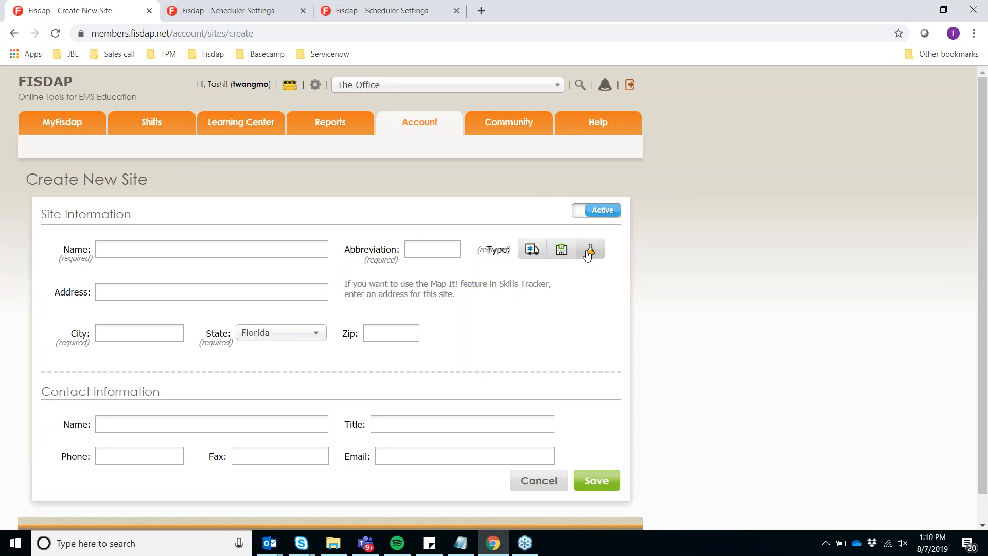
pyautogui.scroll(-1, 331, 364)
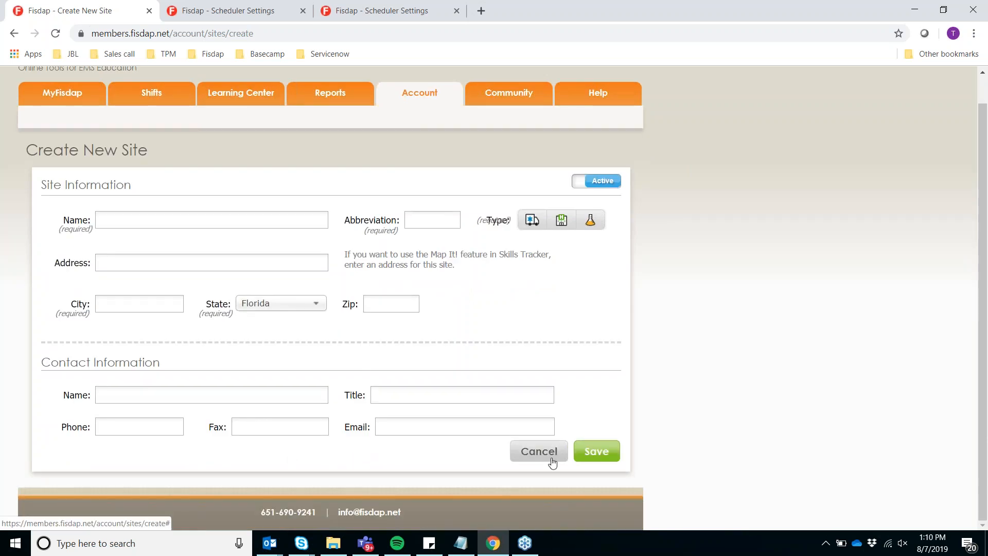
pyautogui.click(532, 453)
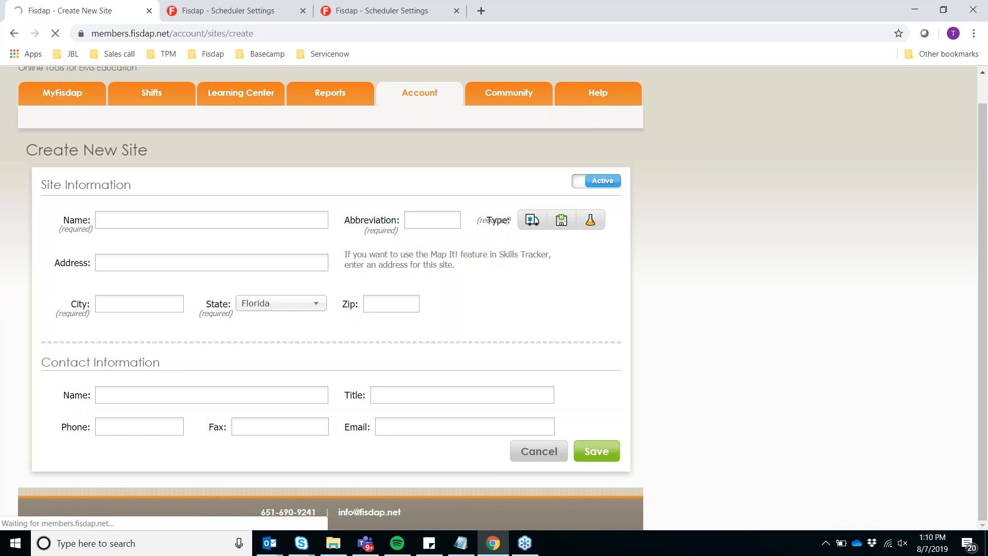
pyautogui.moveTo(299, 88)
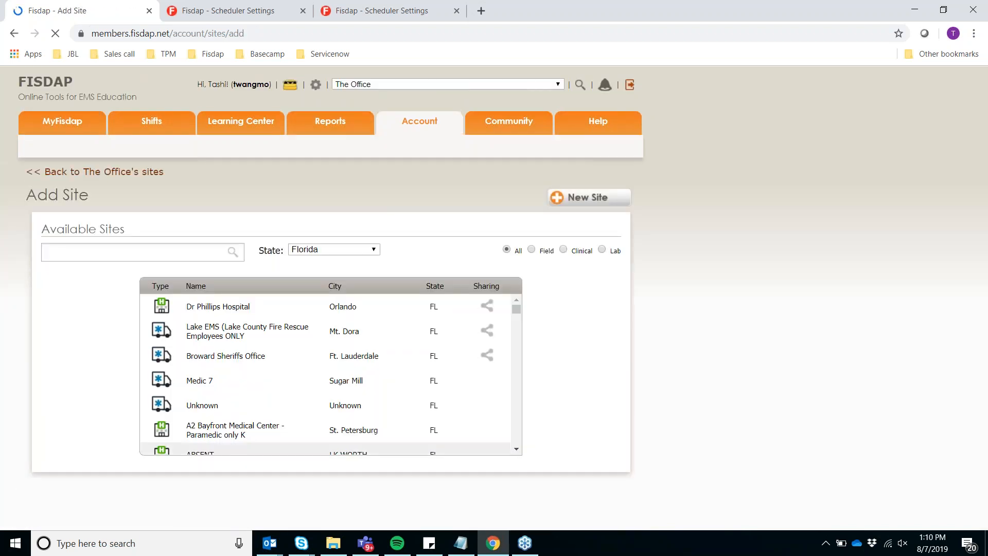
# Look over the available Florida sites and return to The Office's sites.
pyautogui.scroll(-3, 153, 170)
pyautogui.scroll(3, 155, 206)
pyautogui.click(95, 175)
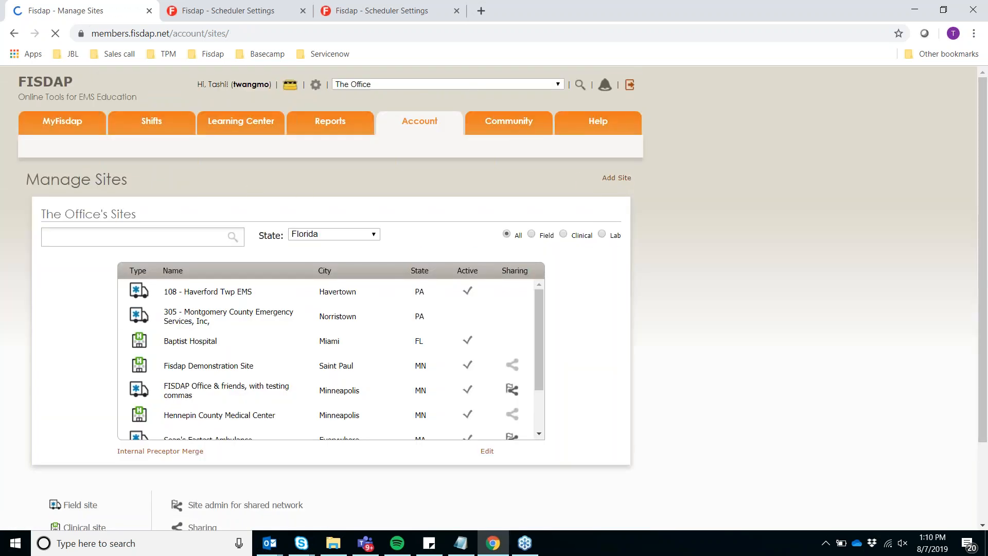
# Sort The Office's sites by active status and look through the active and inactive ones.
pyautogui.scroll(-2, 595, 433)
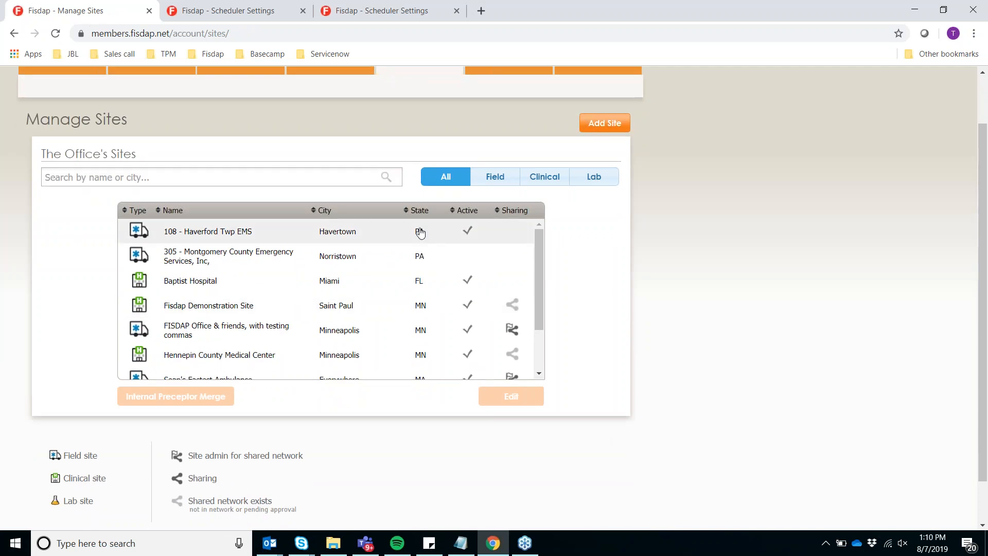
pyautogui.click(467, 215)
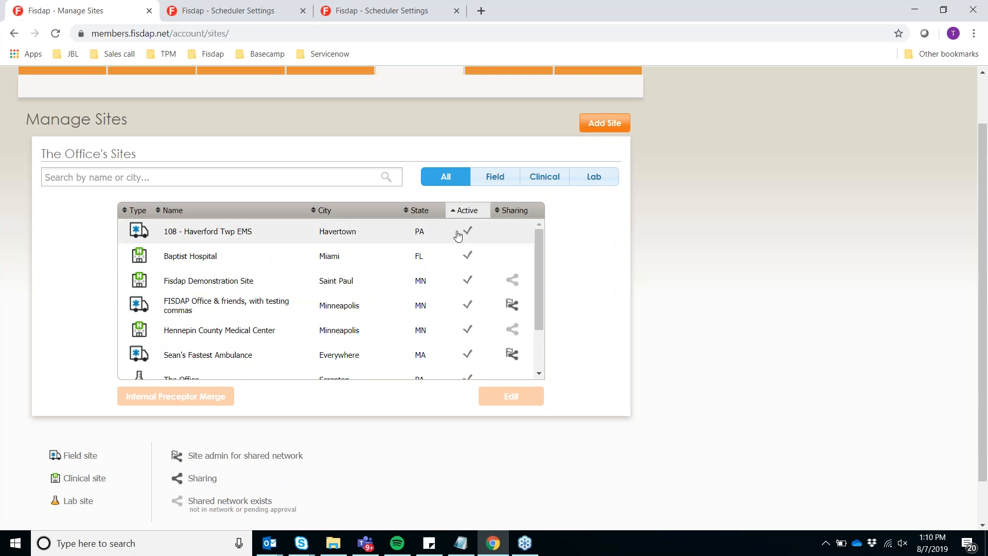
pyautogui.scroll(-2, 463, 293)
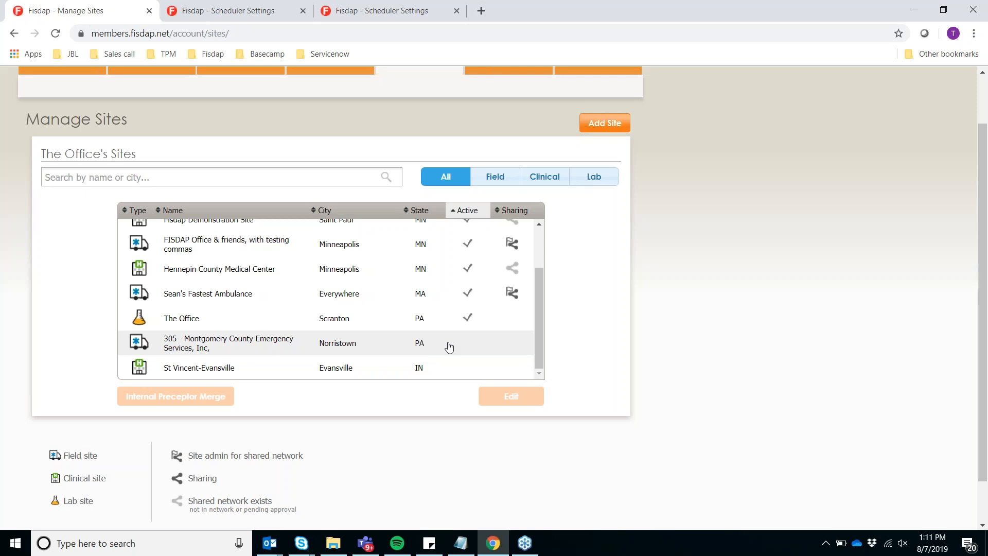
pyautogui.scroll(2, 465, 309)
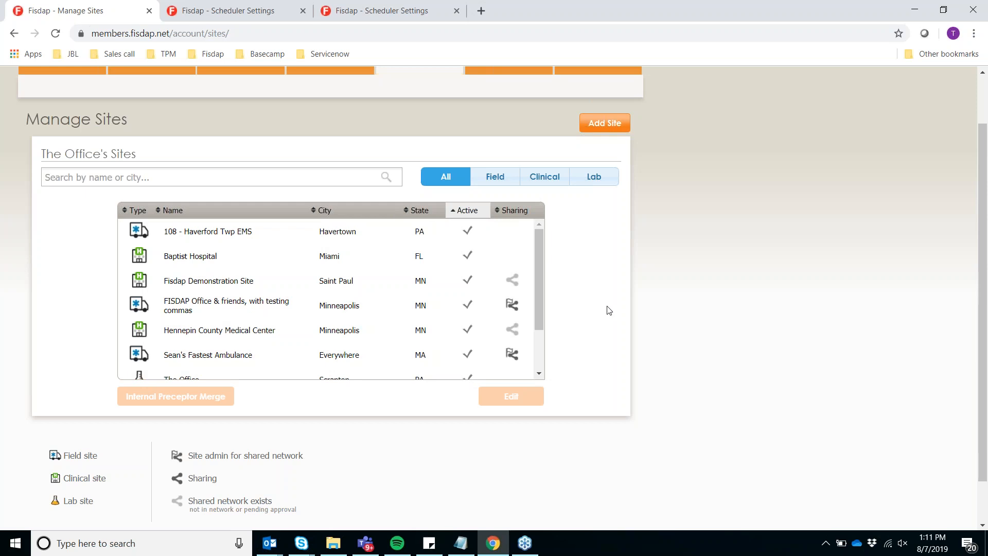
pyautogui.scroll(2, 606, 309)
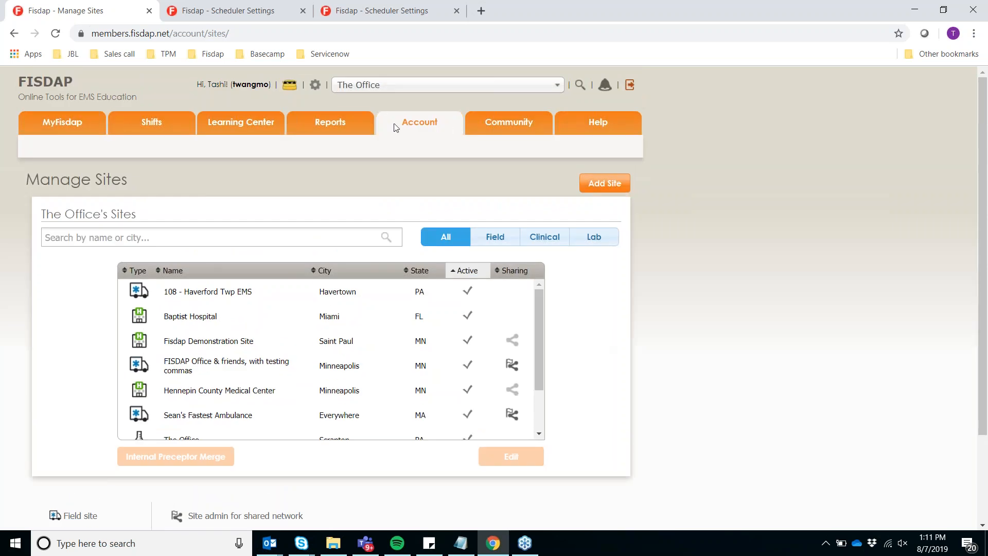
pyautogui.click(851, 217)
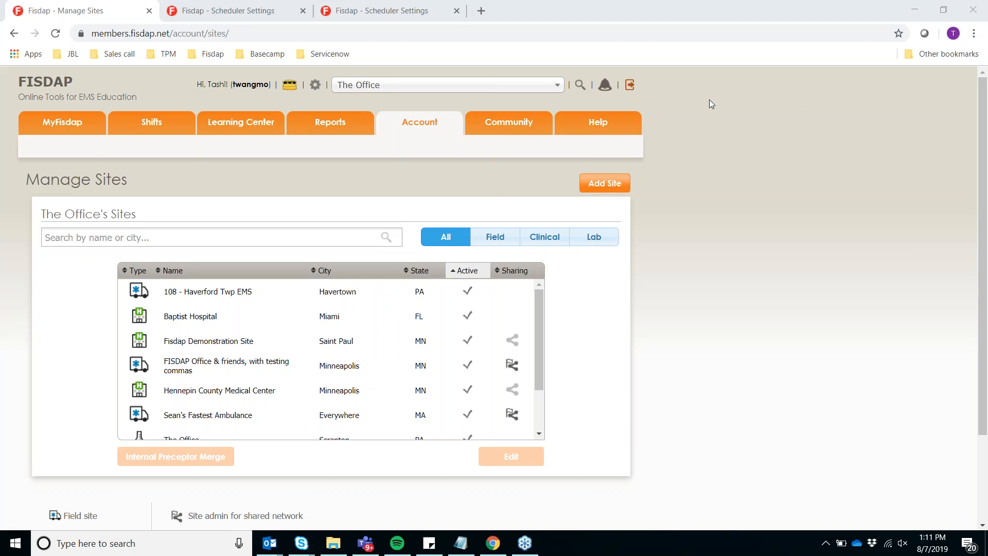
# Review the program settings offered on the account page.
pyautogui.click(419, 122)
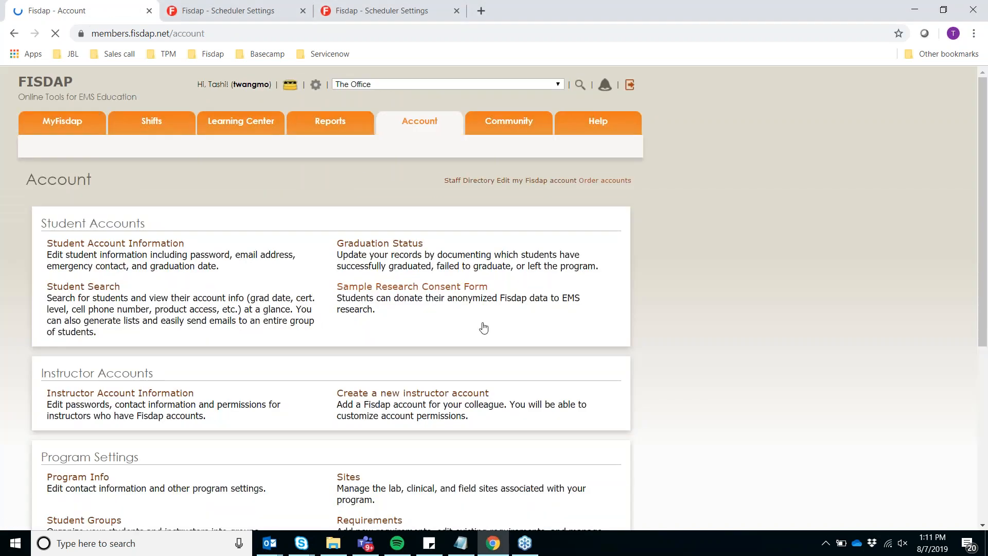
pyautogui.scroll(-3, 480, 323)
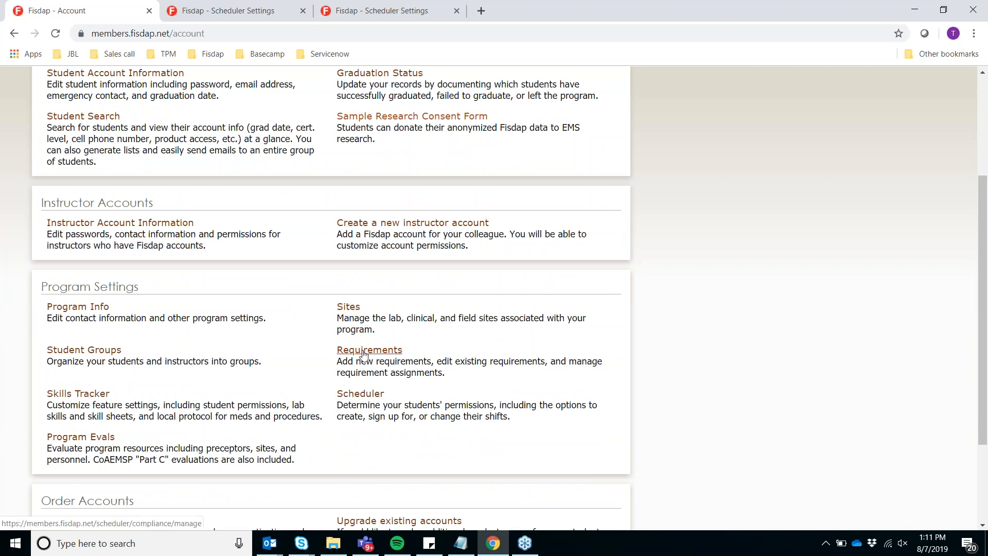
pyautogui.scroll(3, 145, 122)
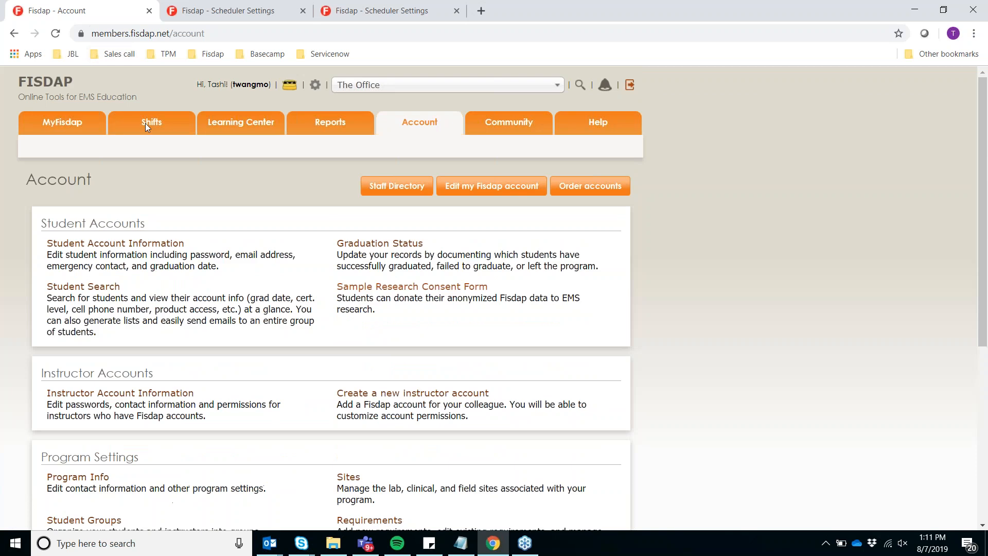
# Open the shift schedule and view the August 2019 calendar as an overview.
pyautogui.moveTo(159, 129)
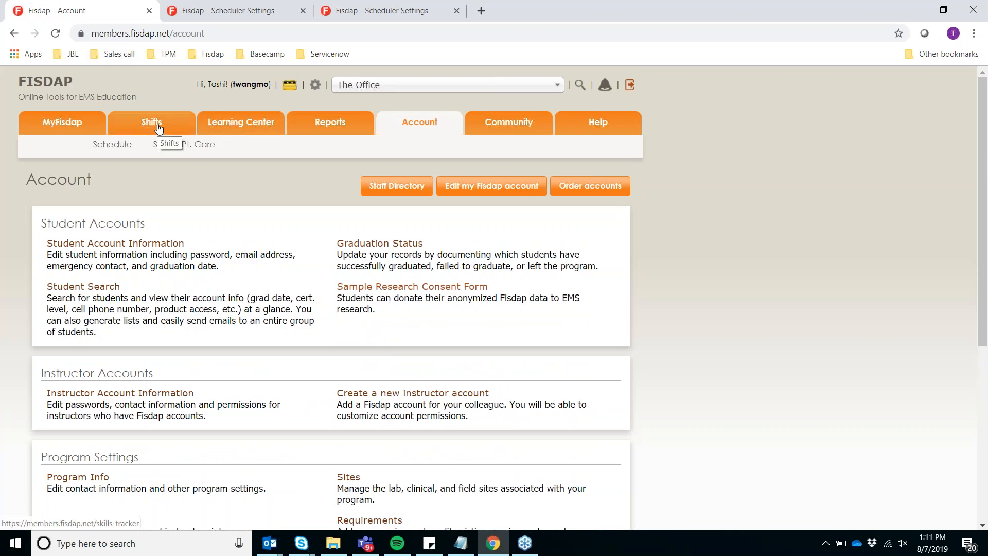
pyautogui.click(118, 149)
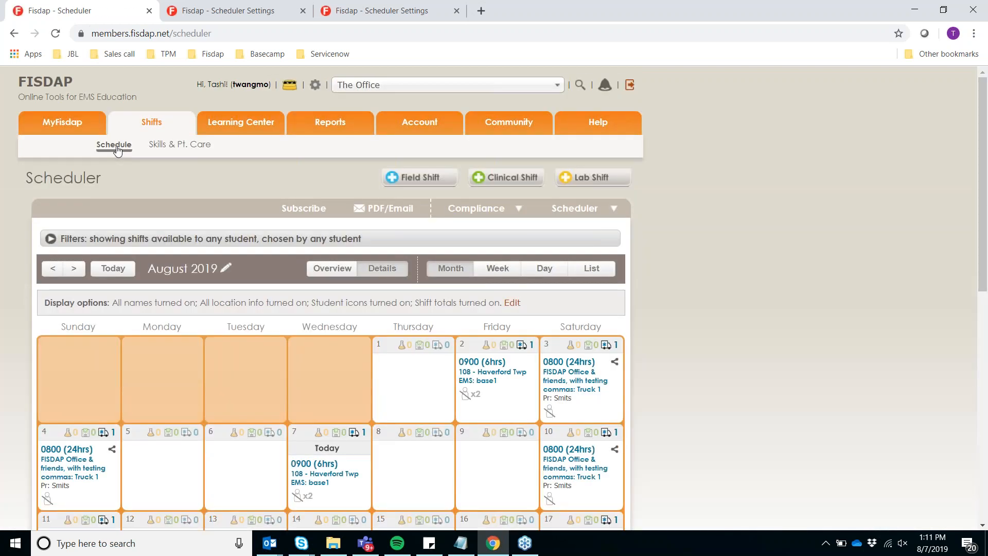
pyautogui.click(332, 268)
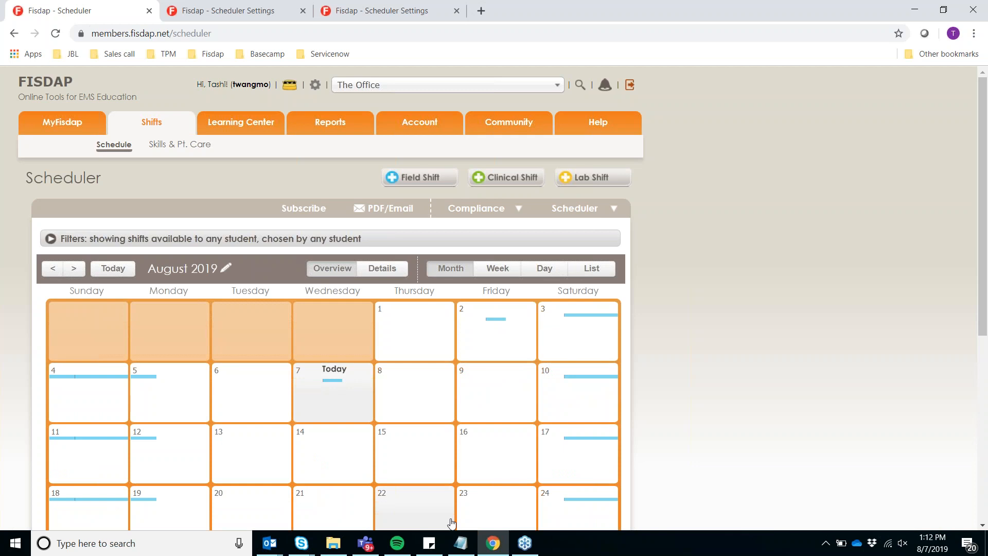
pyautogui.scroll(-2, 451, 523)
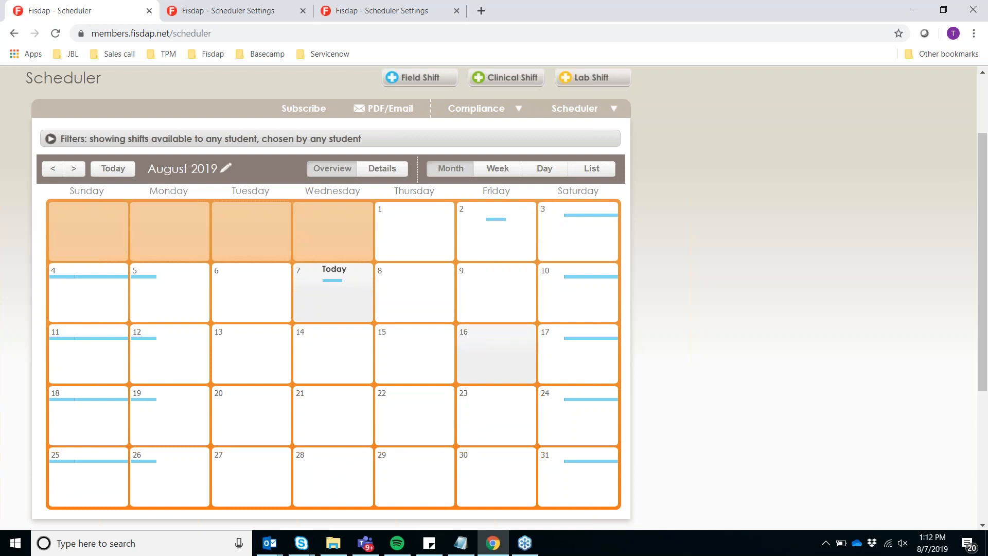
# Show the August 2019 calendar with shift details and look through its shifts and icon legend.
pyautogui.click(383, 170)
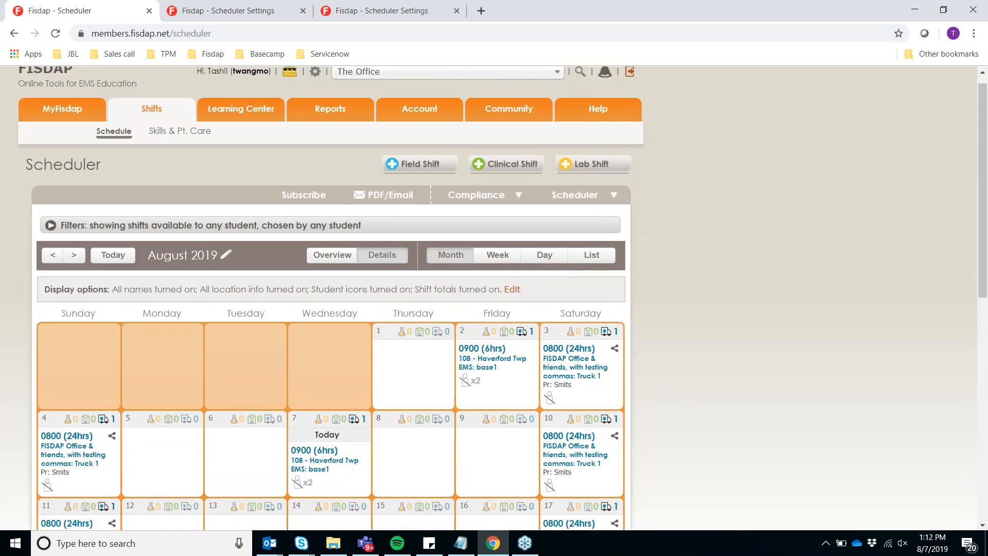
pyautogui.scroll(-2, 706, 422)
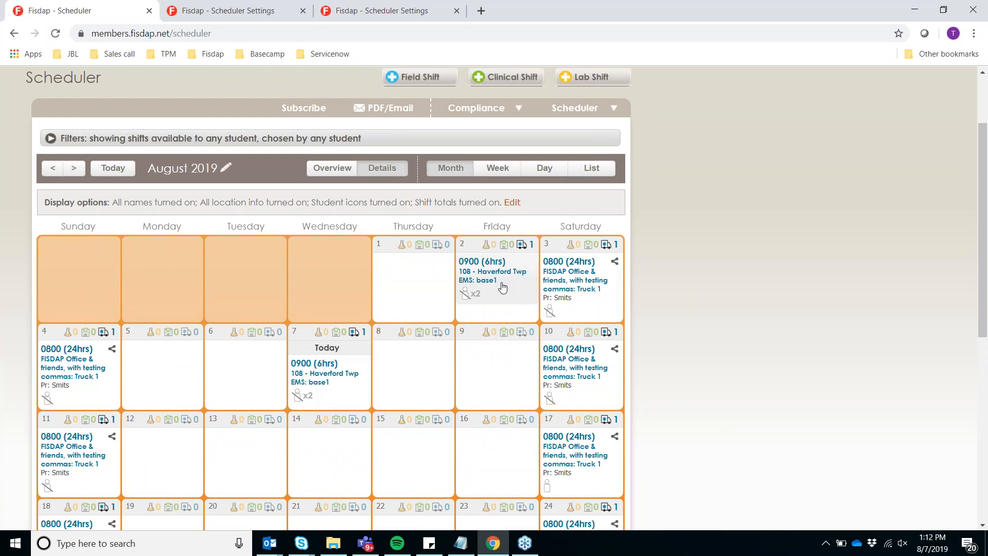
pyautogui.scroll(-6, 488, 443)
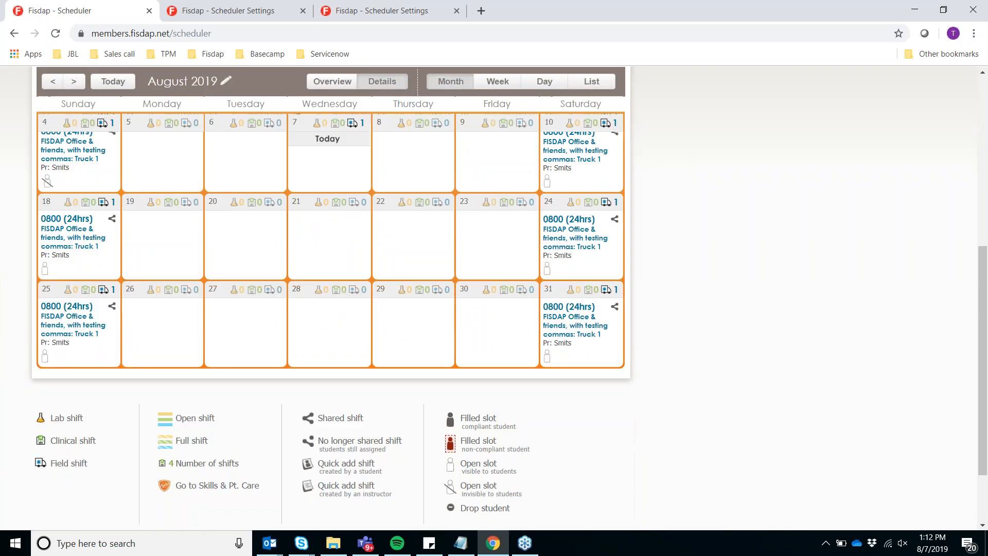
pyautogui.scroll(6, 488, 442)
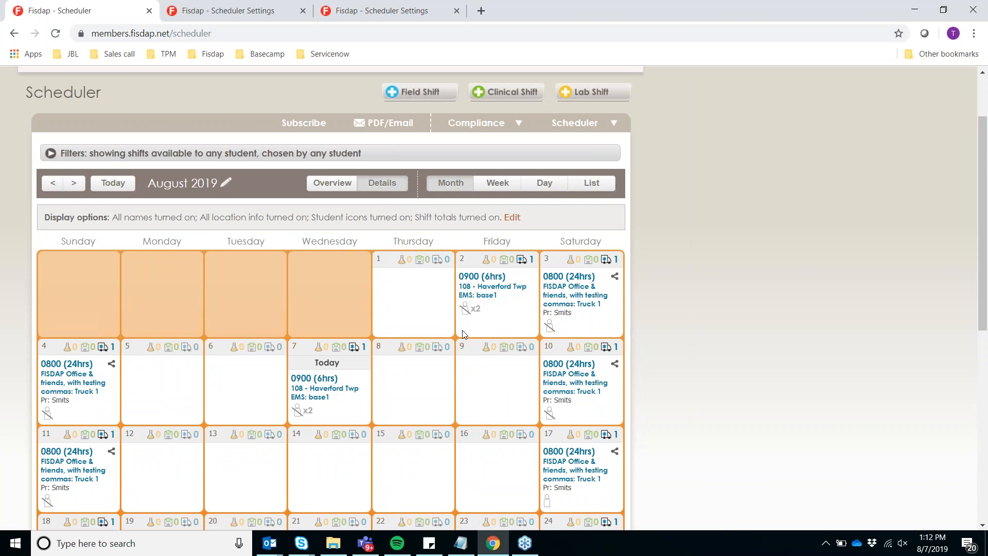
pyautogui.scroll(1, 465, 334)
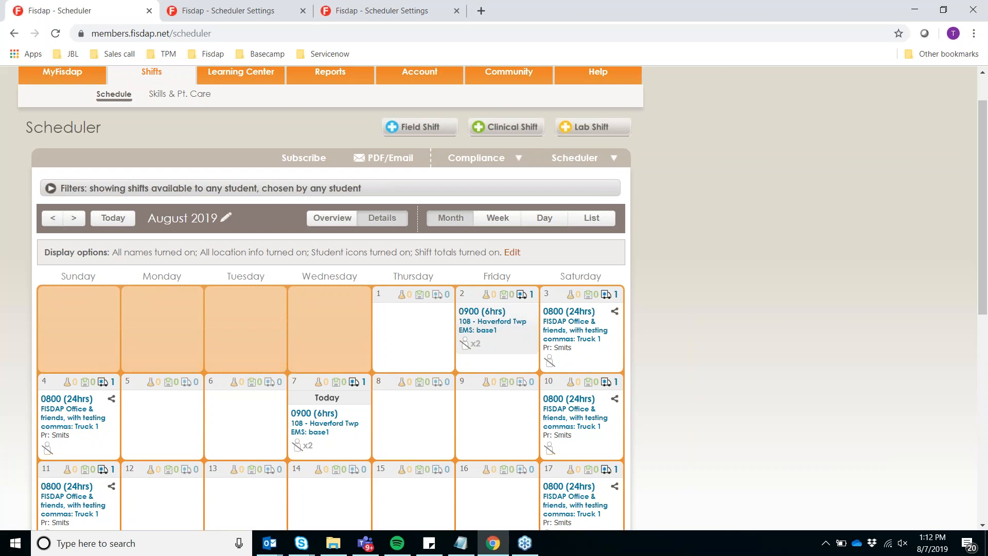
pyautogui.scroll(1, 458, 193)
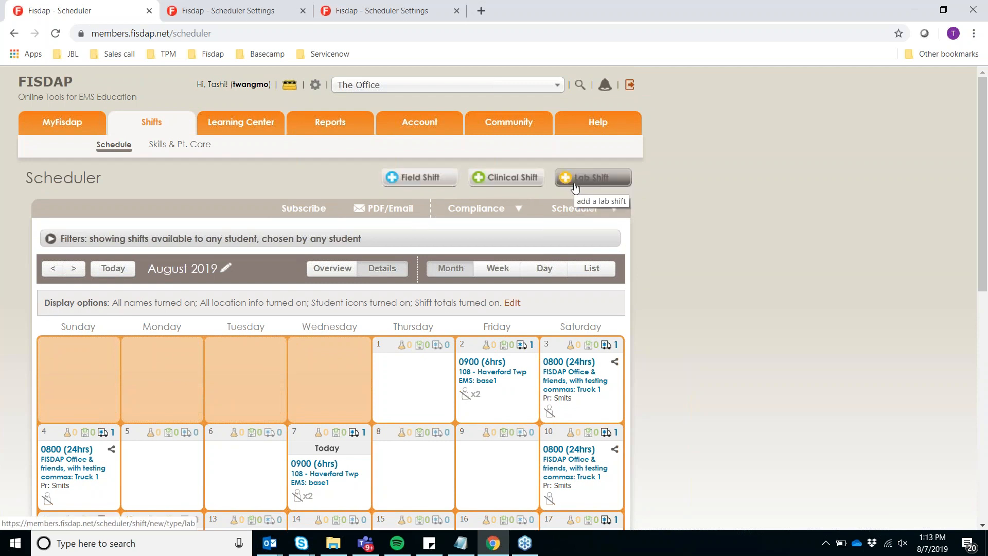
# Start adding a clinical shift at Hennepin County Medical Center in the ER department.
pyautogui.click(511, 180)
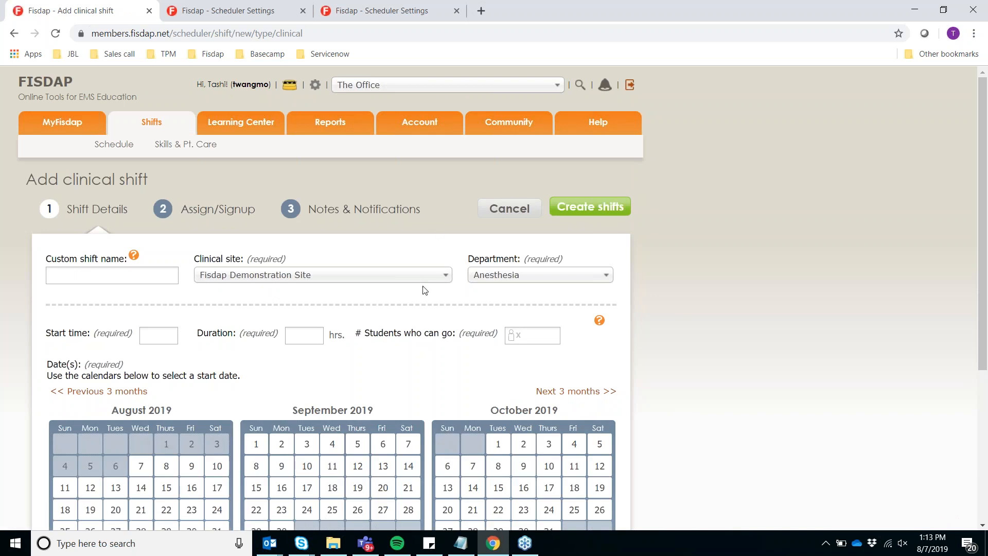
pyautogui.click(332, 281)
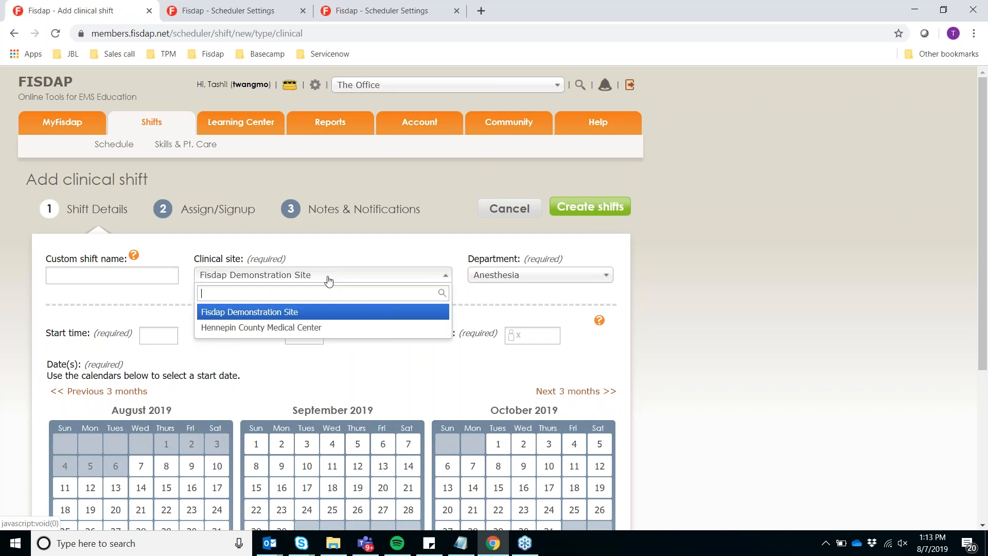
pyautogui.click(307, 329)
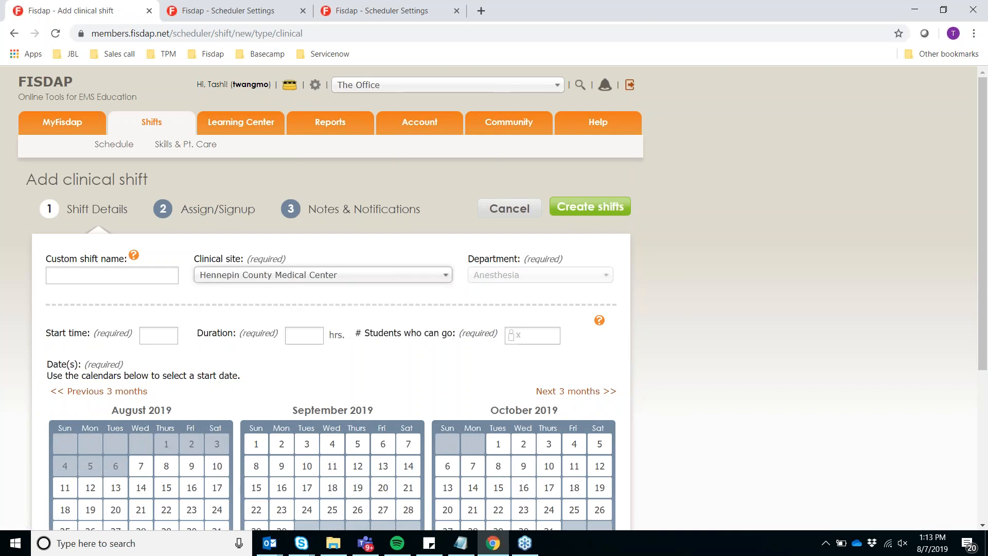
pyautogui.click(534, 282)
pyautogui.click(534, 281)
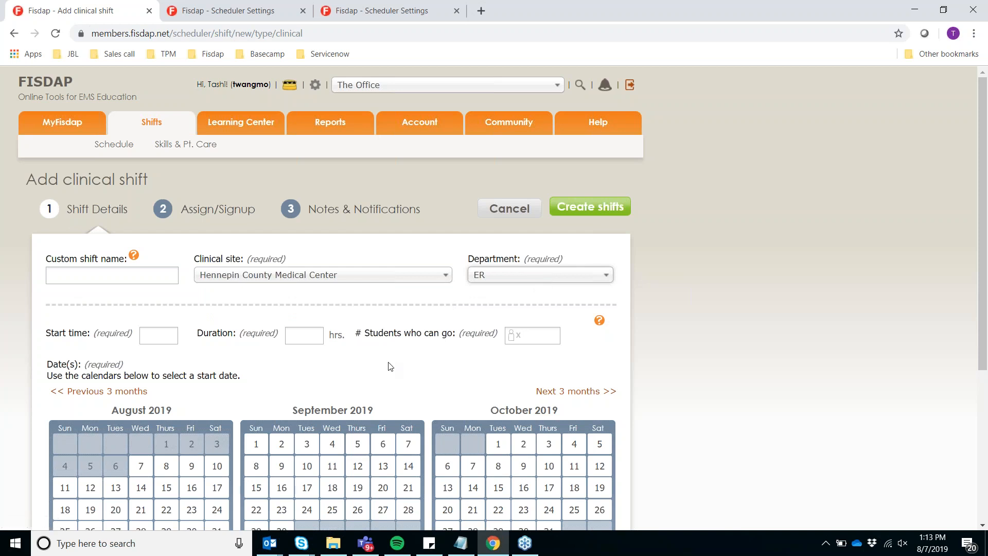
# Set the clinical shift's start time to 0900, its duration to 12 hours and its student limit to 1.
pyautogui.click(155, 333)
pyautogui.write('0900')
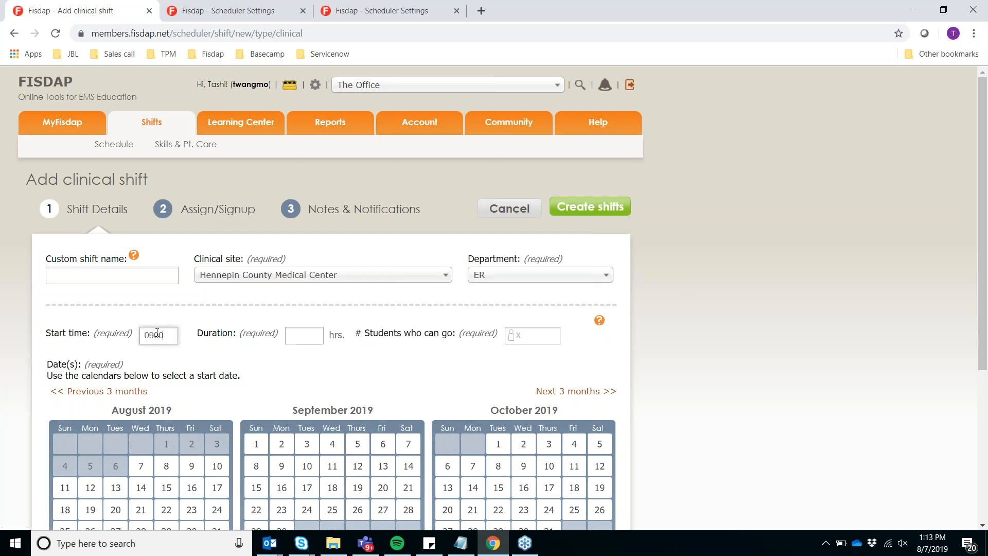
pyautogui.click(313, 335)
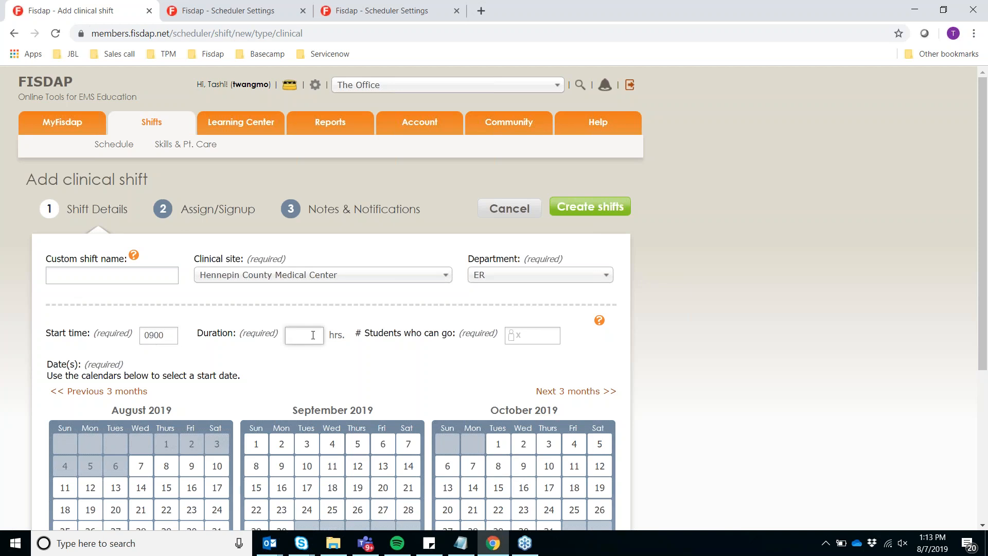
pyautogui.write('12')
pyautogui.click(530, 338)
pyautogui.write('1')
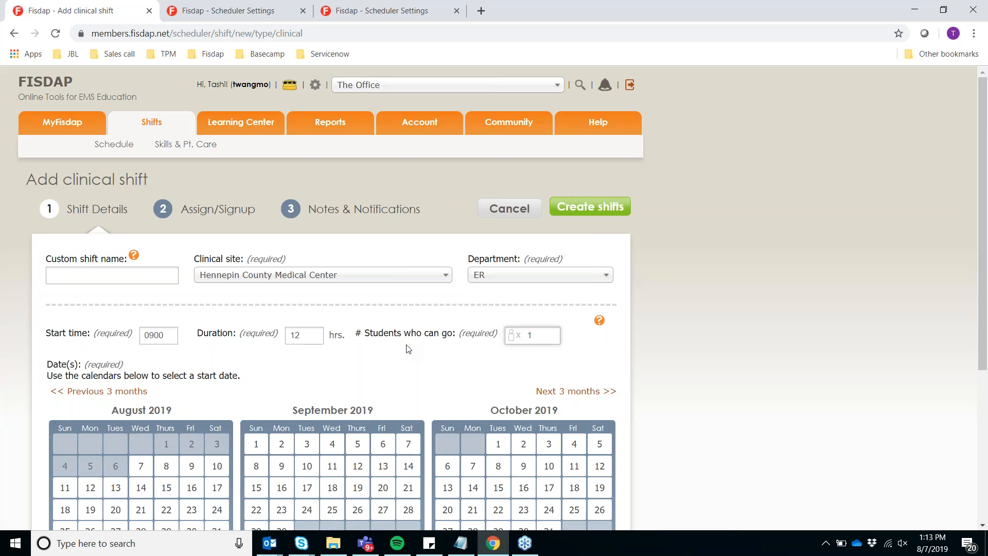
pyautogui.scroll(-1, 409, 348)
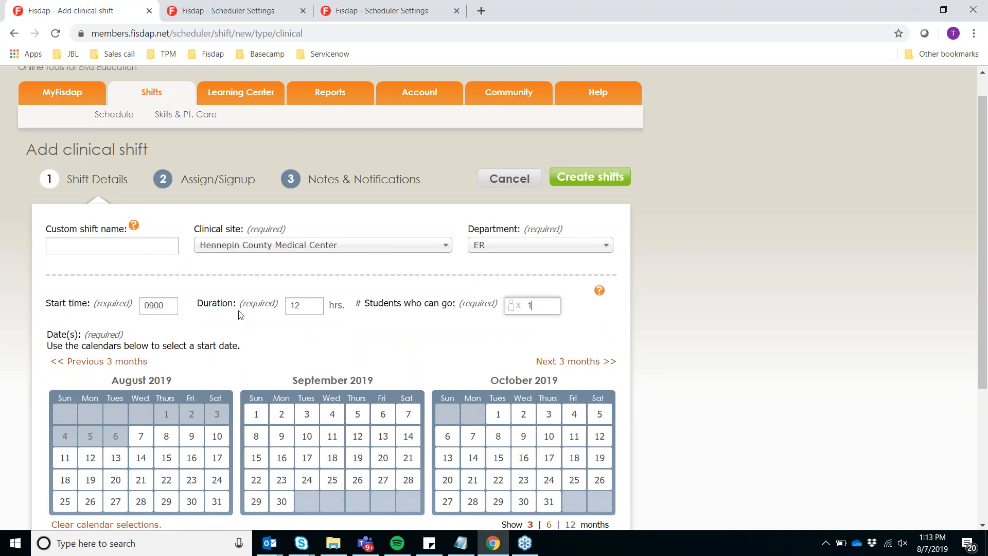
# Give the clinical shift the custom shift name "ParamedicNight".
pyautogui.click(135, 242)
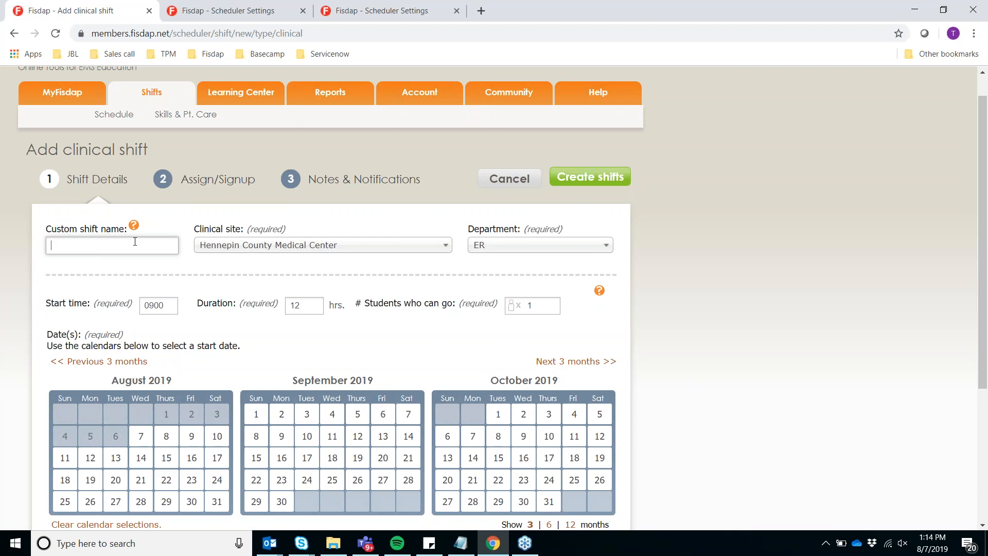
pyautogui.write('Par')
pyautogui.write('amedicnight')
pyautogui.click(97, 246)
pyautogui.press('Delete')
pyautogui.write('N')
# Schedule the shift on August 12 and 14, 2019, repeating every week until 09/30/2019.
pyautogui.scroll(-3, 238, 341)
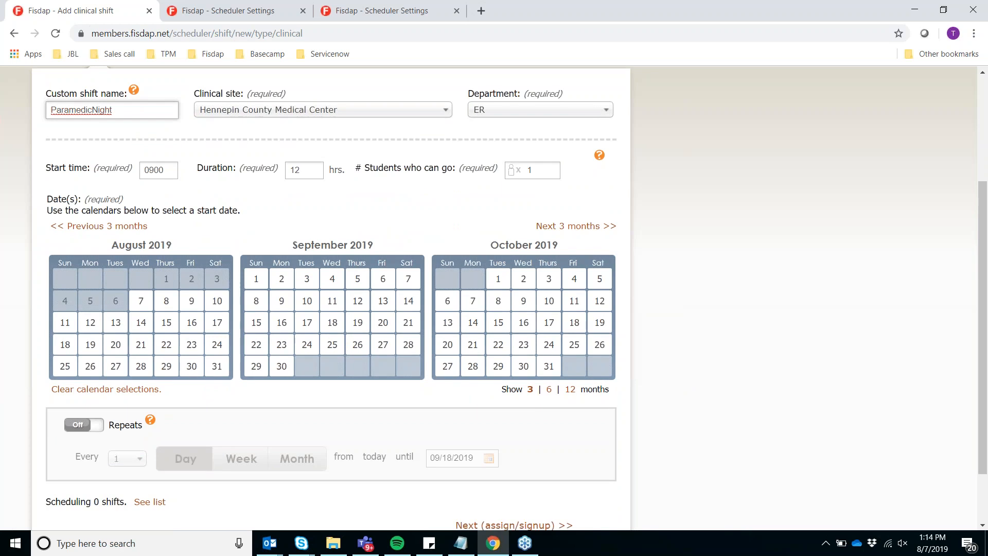
pyautogui.click(89, 322)
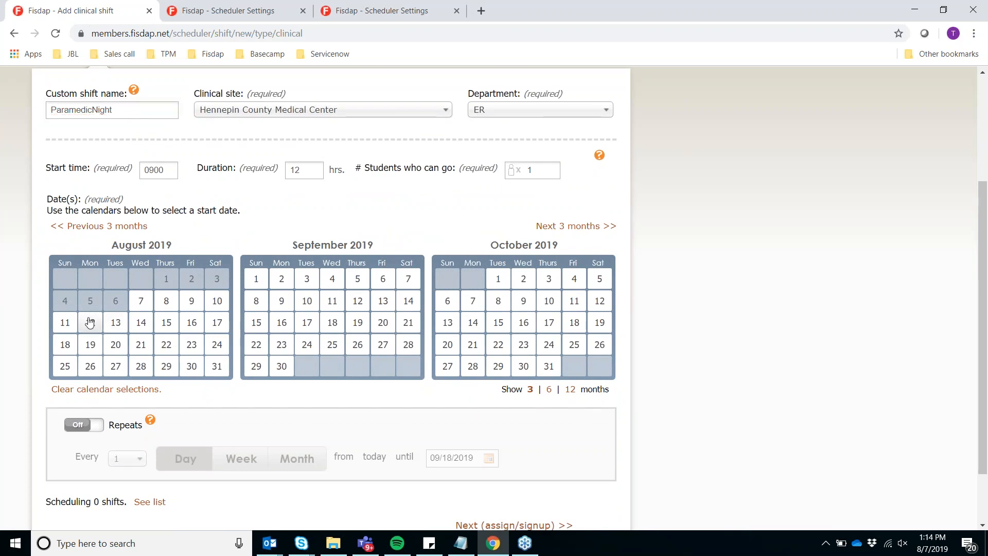
pyautogui.click(142, 322)
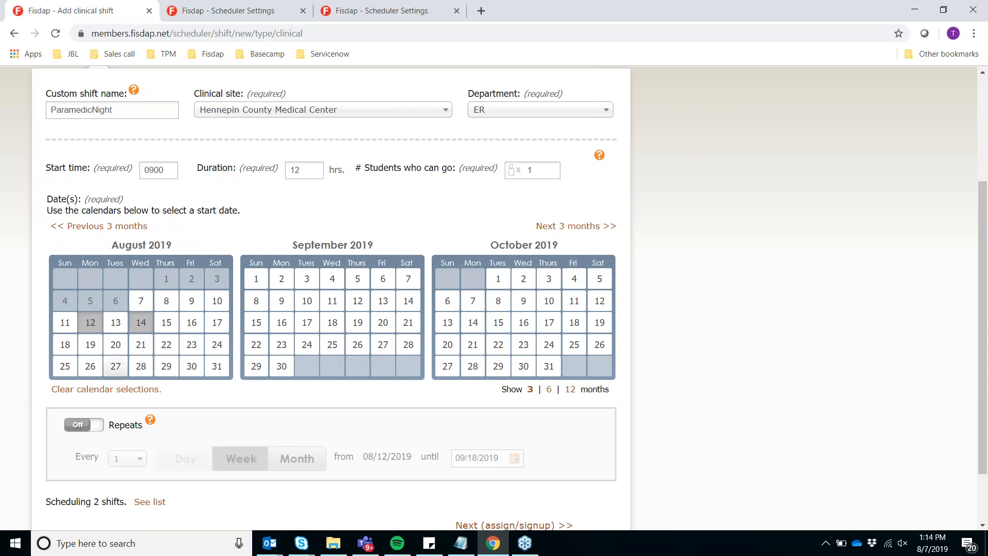
pyautogui.click(84, 426)
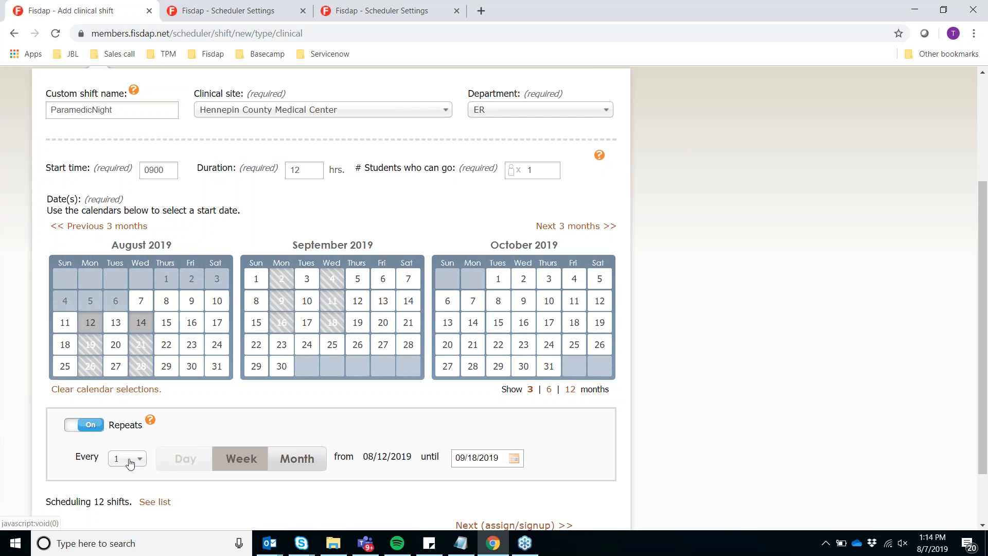
pyautogui.click(513, 458)
pyautogui.click(489, 437)
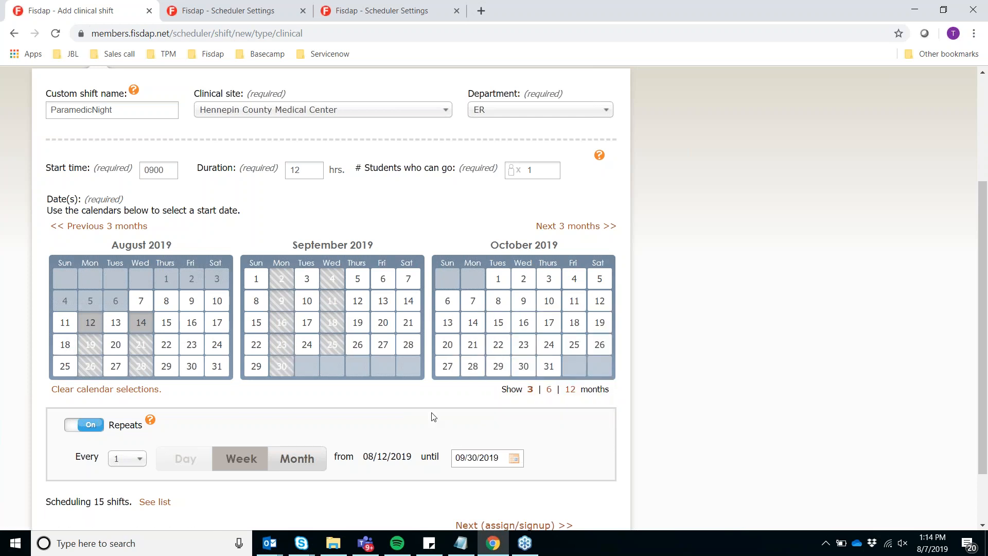
# Remove September 2 from the repeating shift dates and add September 1 and September 20.
pyautogui.scroll(-2, 433, 417)
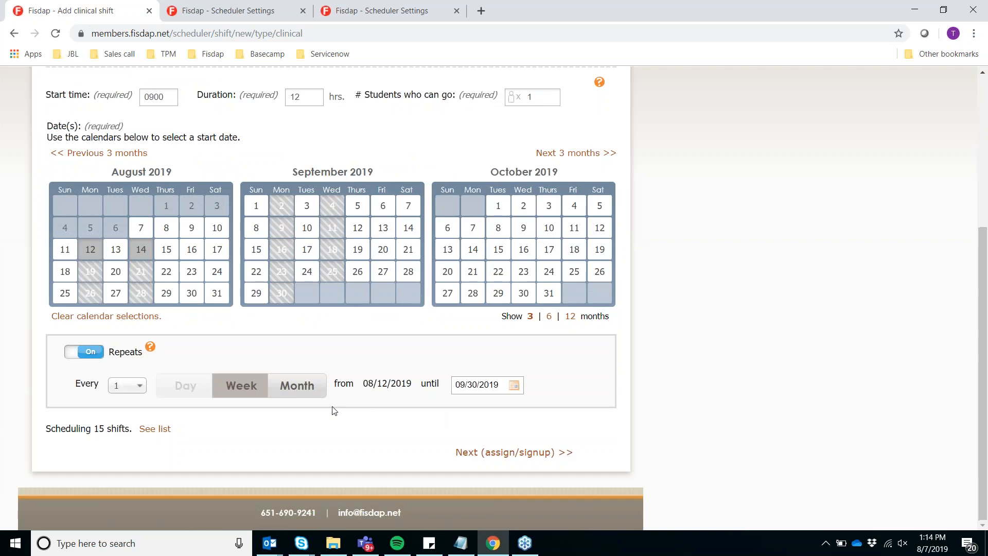
pyautogui.scroll(1, 334, 411)
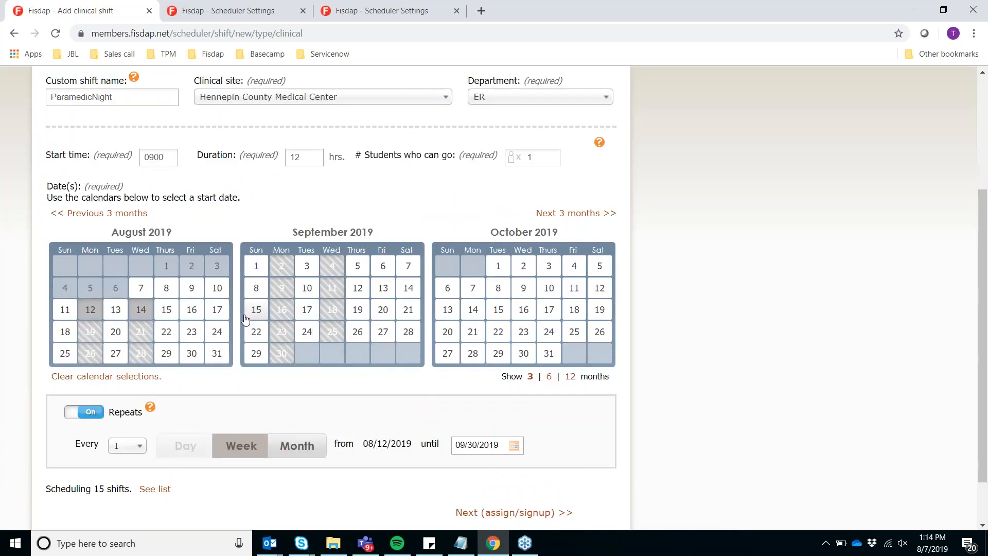
pyautogui.click(282, 268)
pyautogui.click(257, 268)
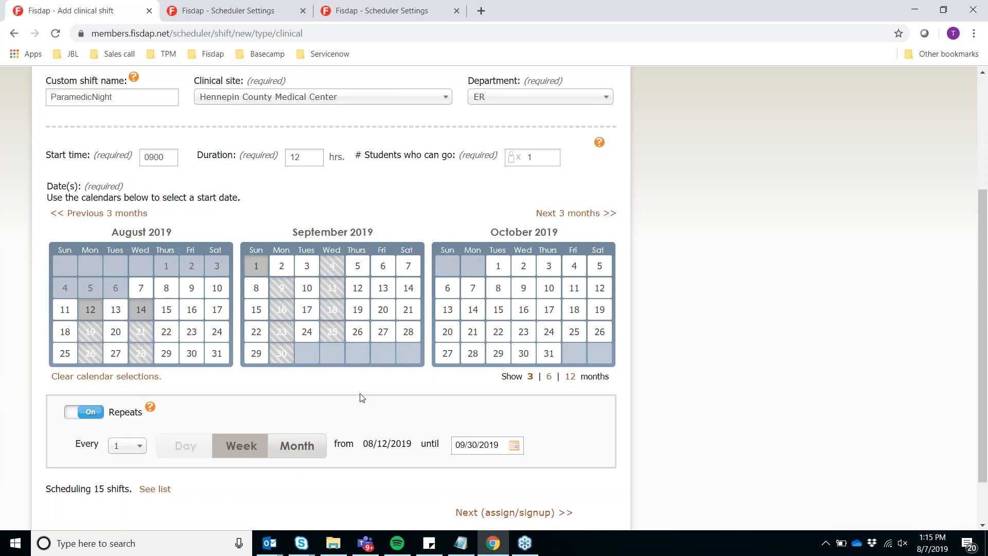
pyautogui.click(387, 316)
# Assign an instructor to the shifts in the Assign/Signup section.
pyautogui.scroll(3, 309, 257)
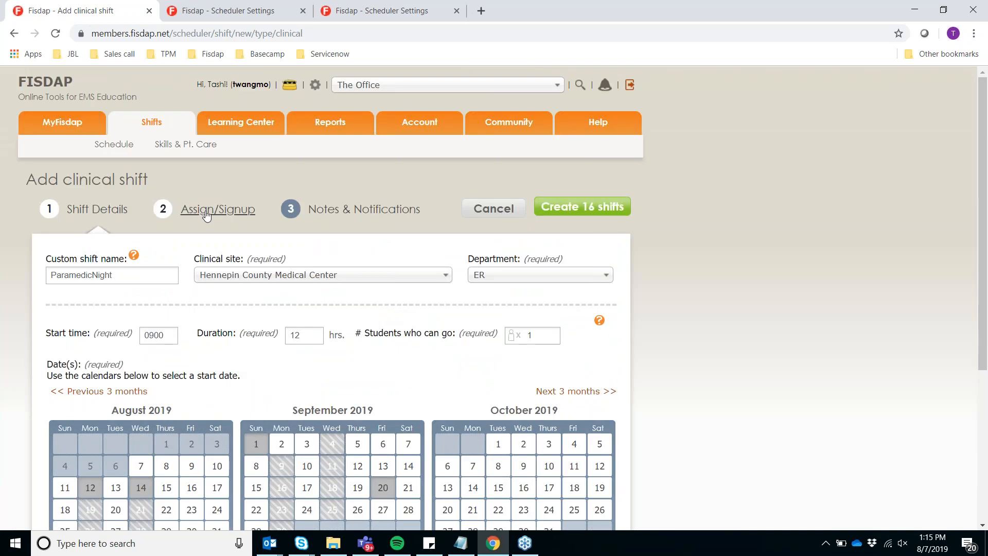
pyautogui.click(206, 214)
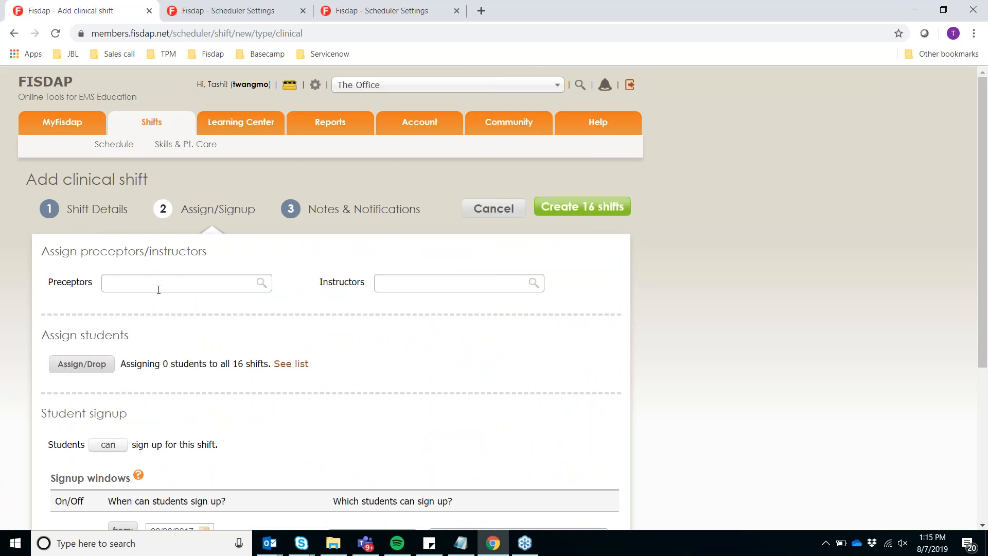
pyautogui.click(439, 283)
pyautogui.click(443, 331)
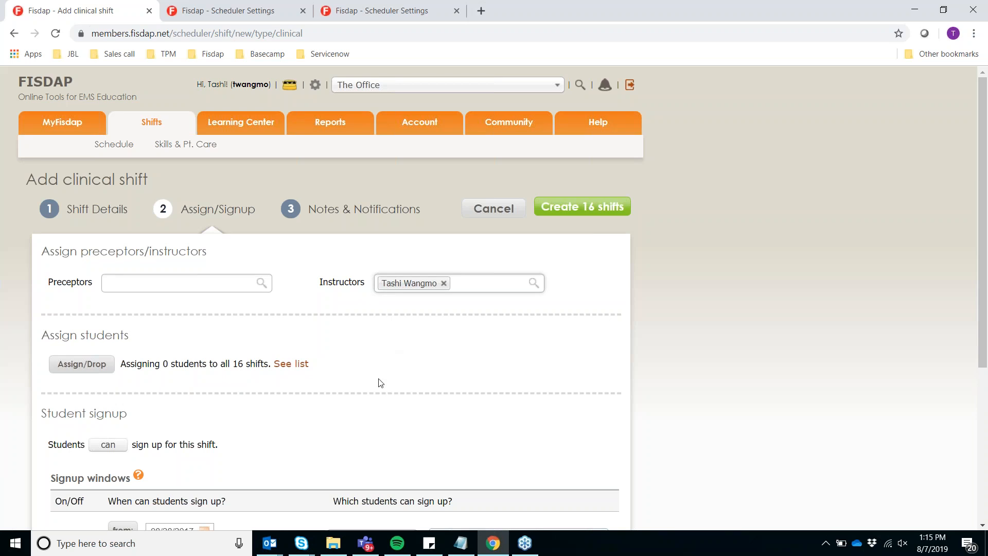
# Try out assigning one available student to the shifts and cancel the assignment.
pyautogui.scroll(-4, 381, 383)
pyautogui.scroll(3, 381, 383)
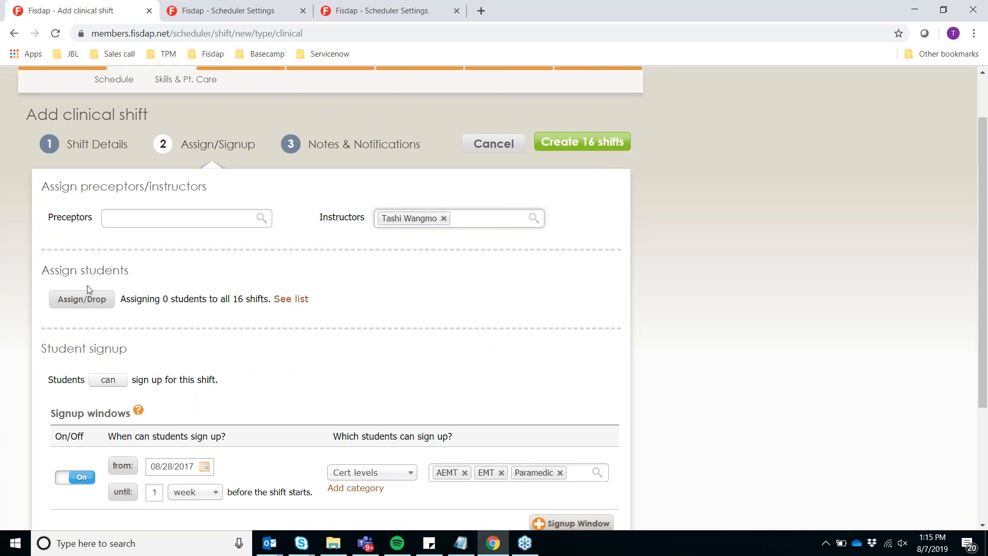
pyautogui.click(81, 301)
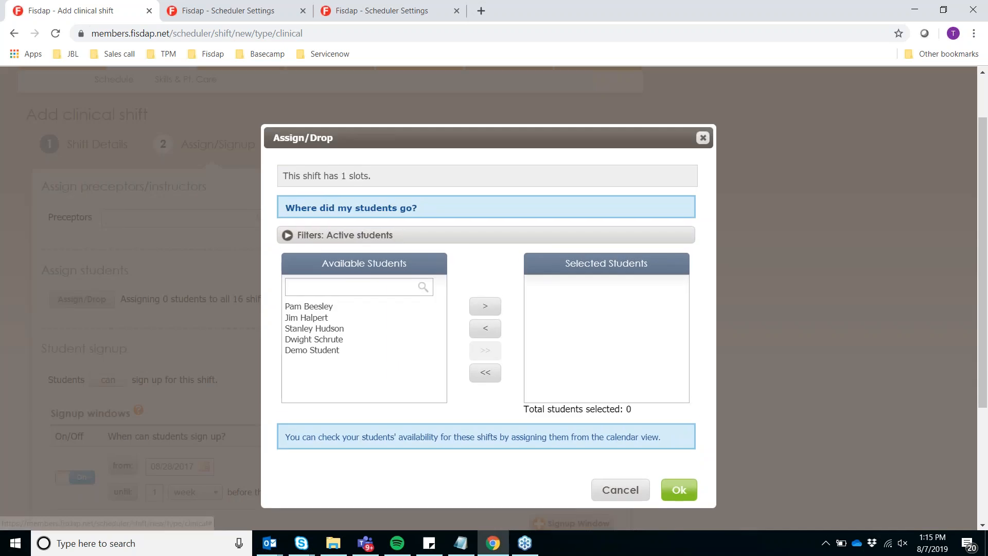
pyautogui.click(319, 312)
pyautogui.click(486, 313)
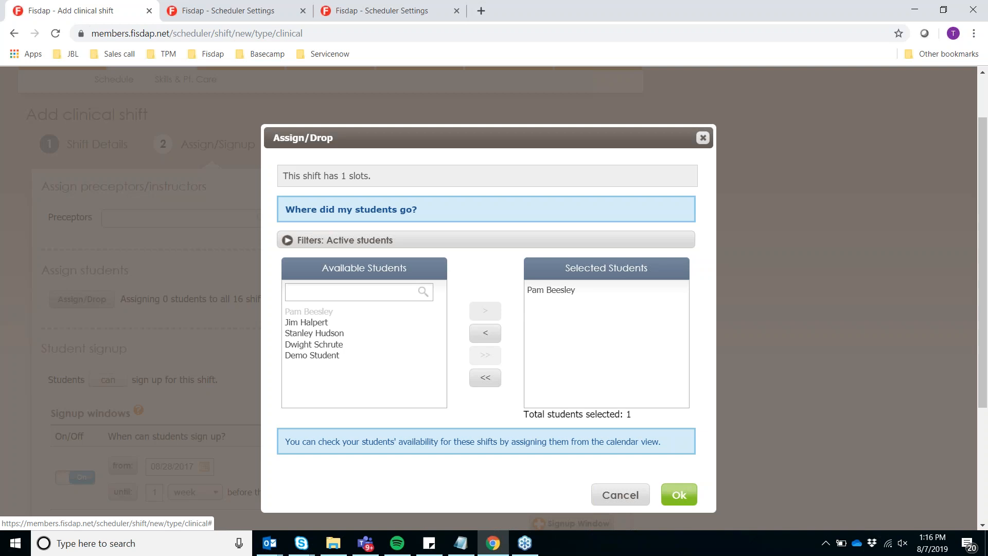
pyautogui.click(476, 339)
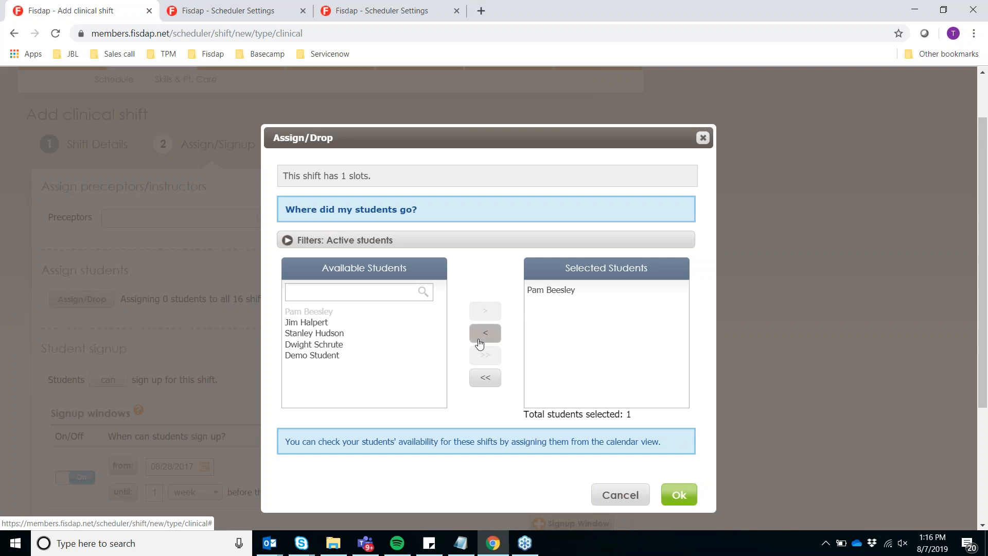
pyautogui.click(634, 495)
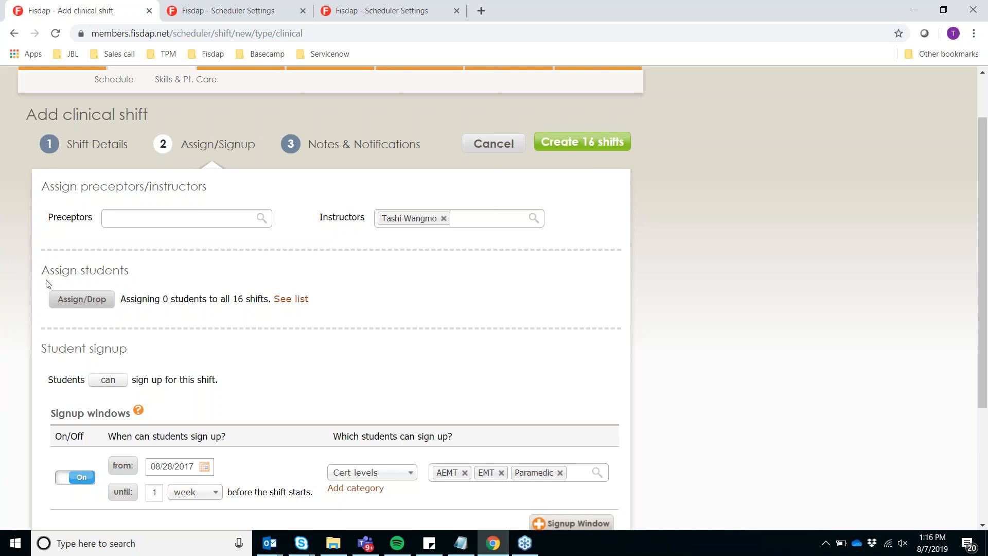
# Try a specific signup end date of 08/01/2019 and return the end to the rolling mode.
pyautogui.scroll(-1, 120, 326)
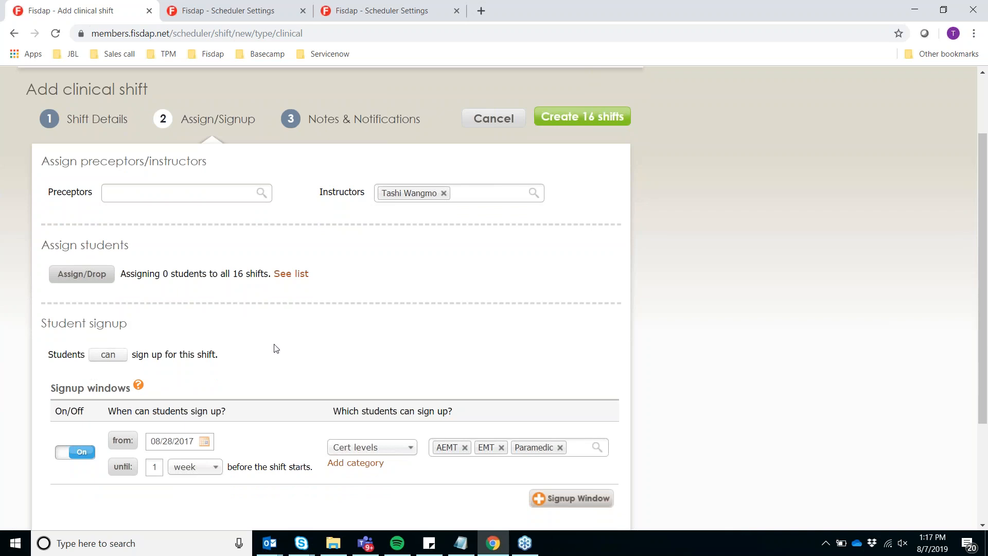
pyautogui.scroll(-3, 301, 350)
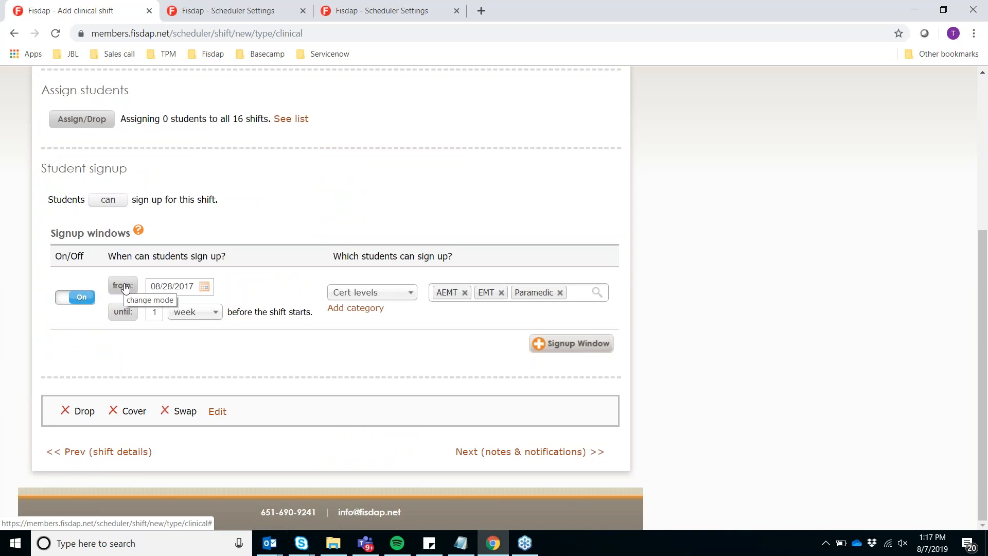
pyautogui.click(124, 315)
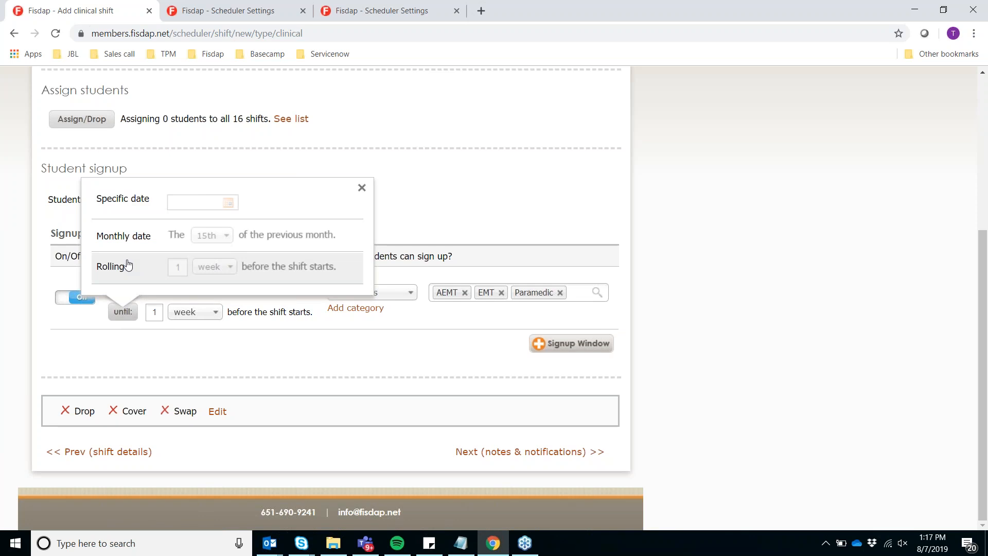
pyautogui.click(145, 216)
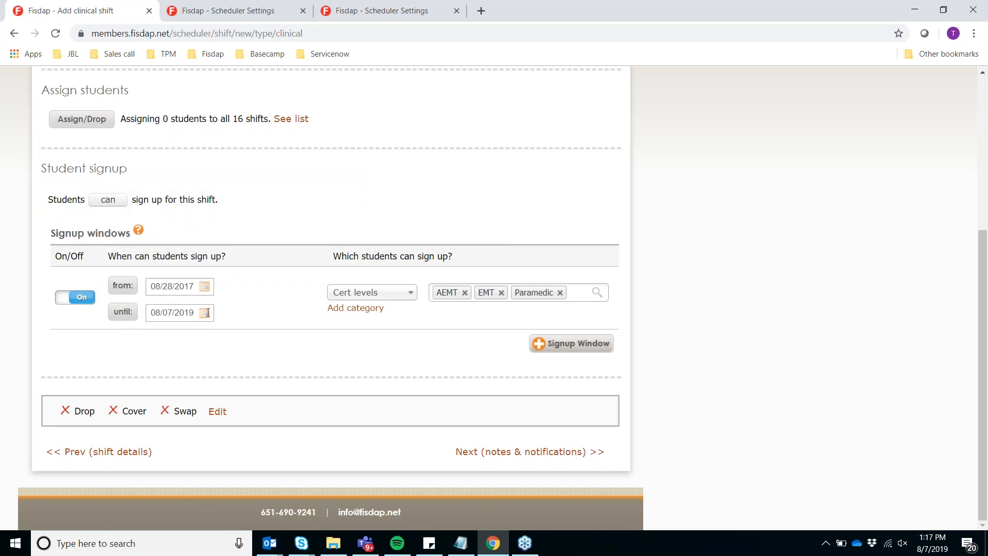
pyautogui.click(206, 314)
pyautogui.click(254, 378)
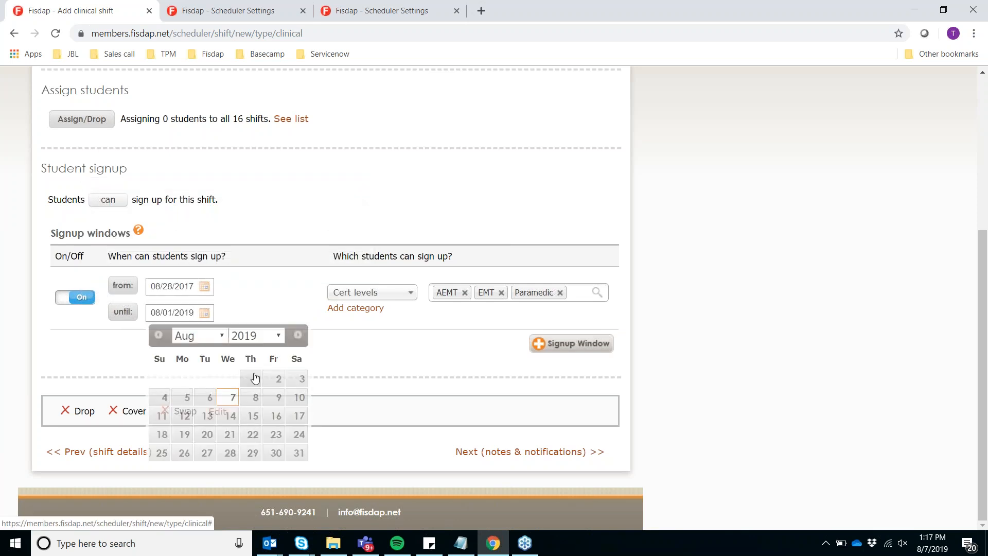
pyautogui.click(117, 315)
pyautogui.click(114, 267)
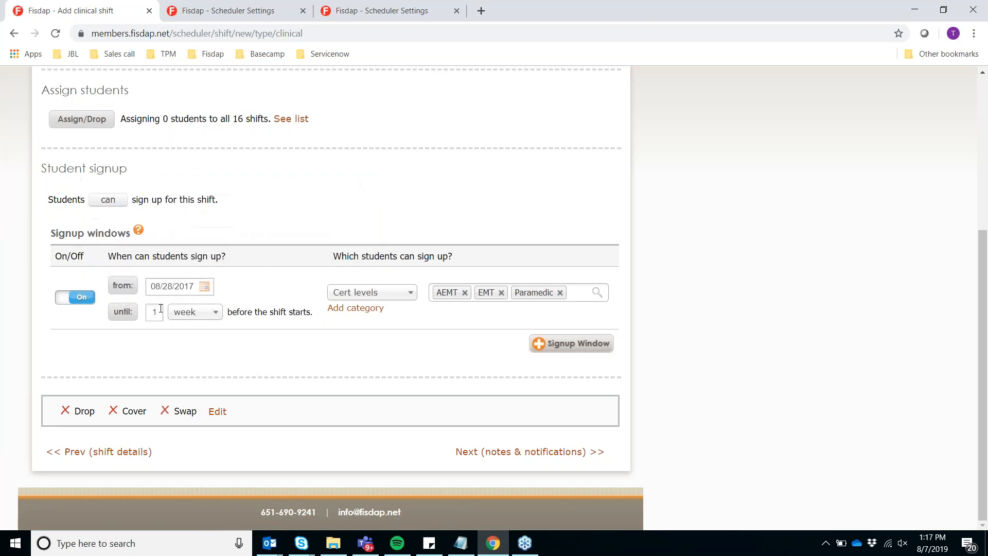
# End the signup window 1 day before the shift starts and restrict its cert levels to Paramedic.
pyautogui.click(210, 313)
pyautogui.click(197, 336)
pyautogui.click(501, 292)
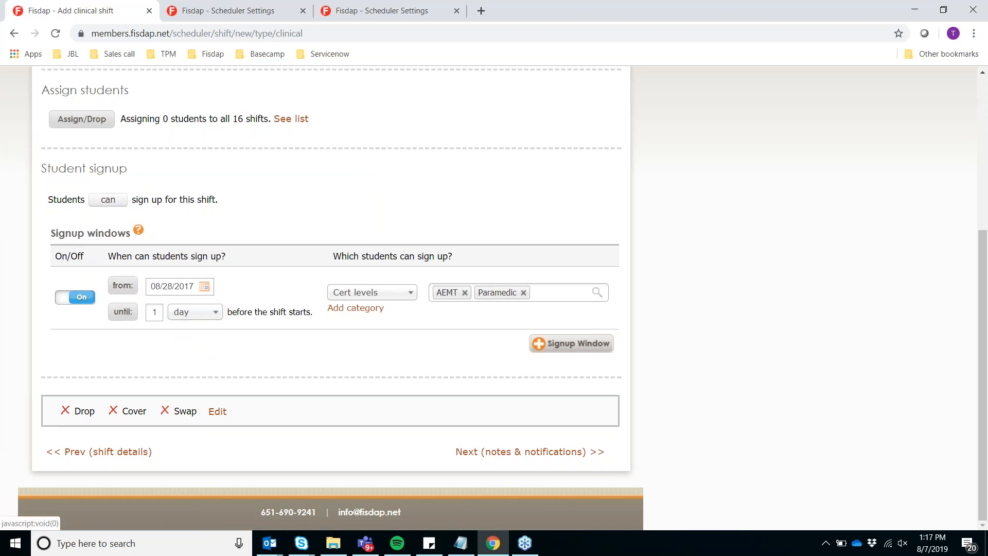
pyautogui.click(465, 293)
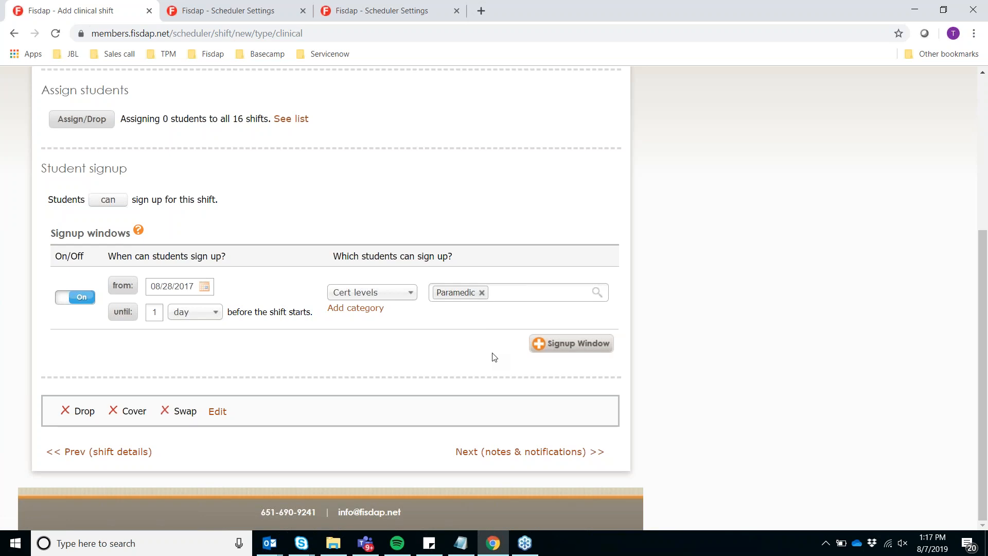
# Add the "testing" student group as a signup condition and add a second signup window.
pyautogui.click(351, 308)
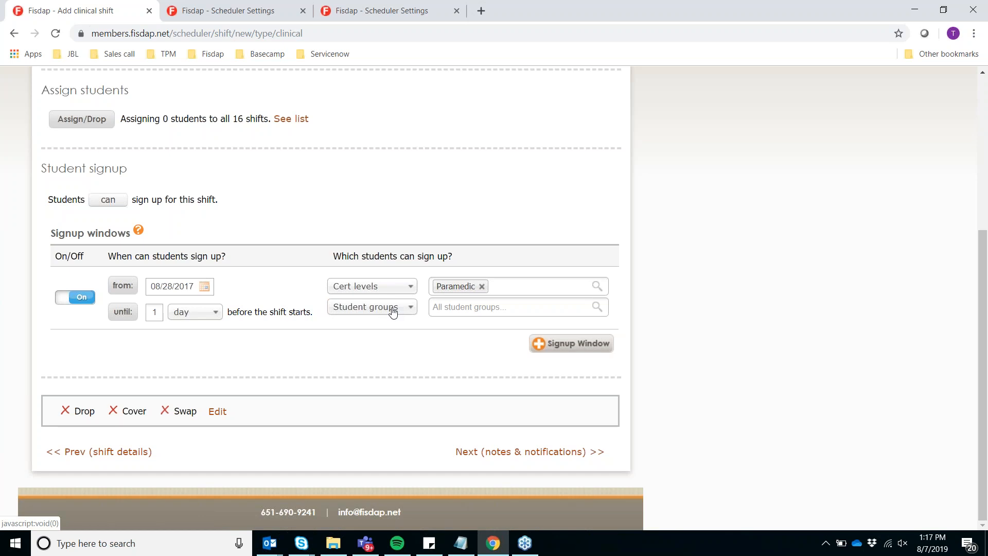
pyautogui.click(473, 307)
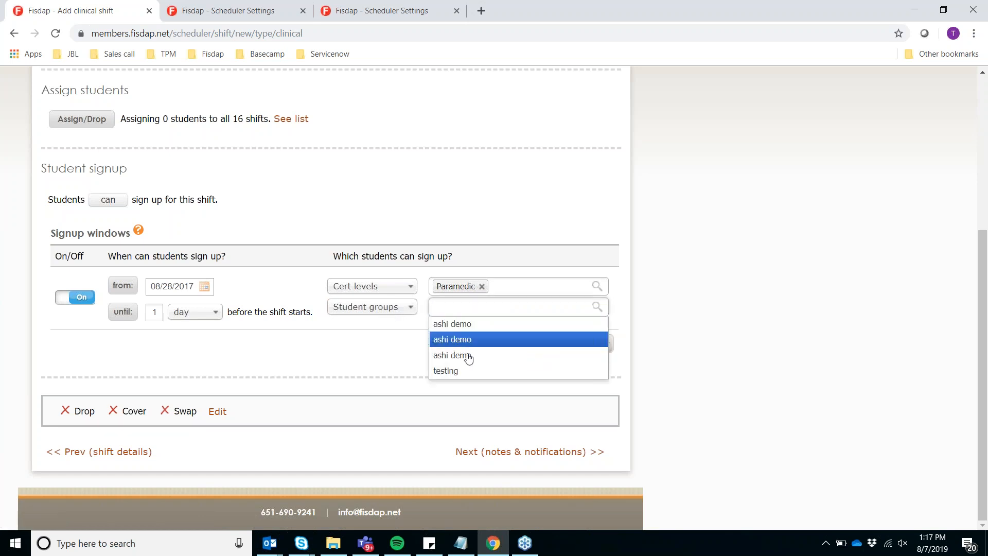
pyautogui.click(473, 370)
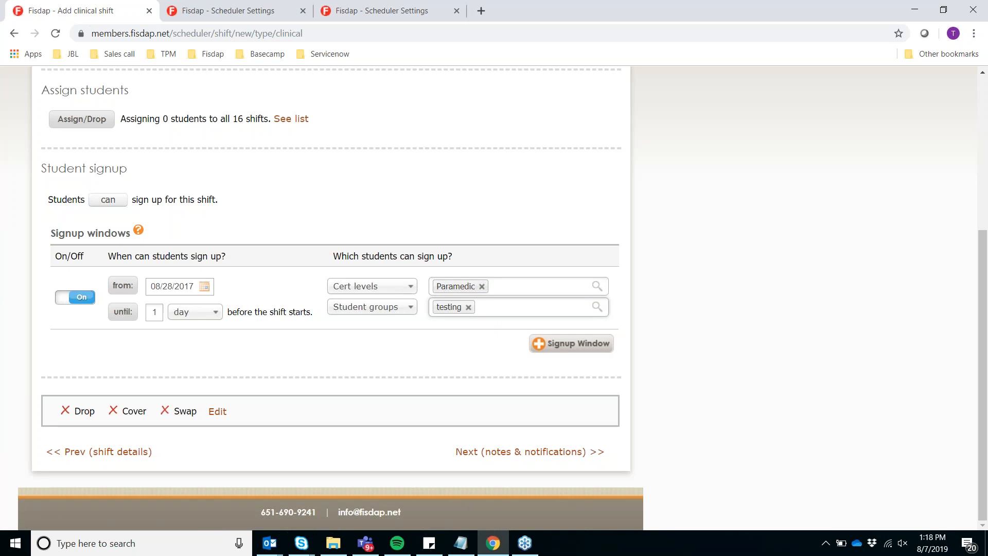
pyautogui.click(553, 343)
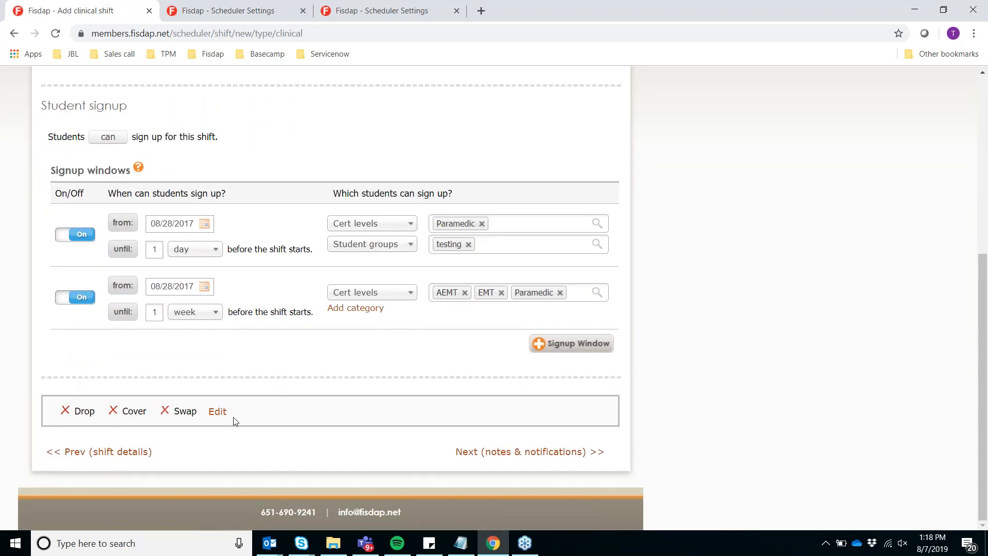
# Edit the shift's change permissions so that students can drop it with permission.
pyautogui.click(216, 412)
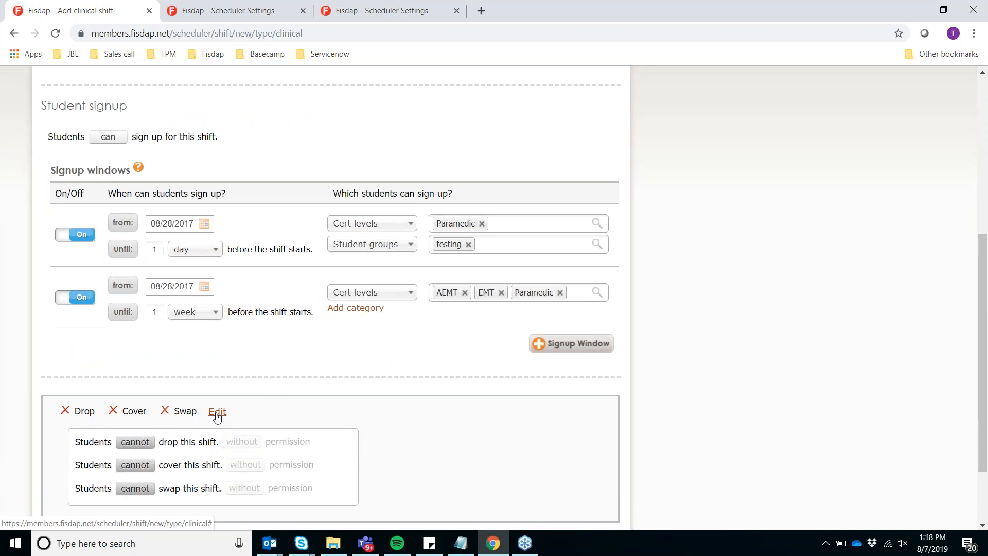
pyautogui.scroll(-2, 217, 417)
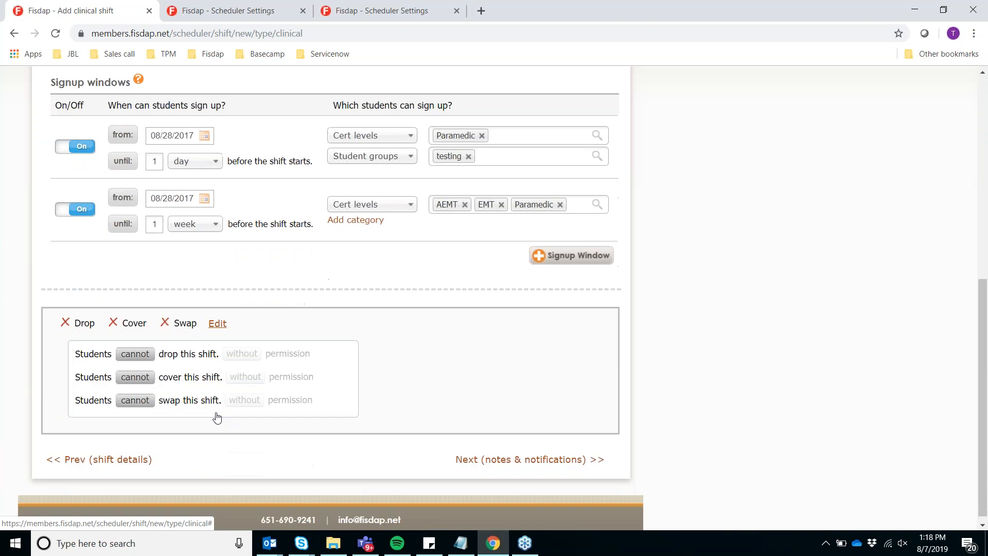
pyautogui.click(135, 347)
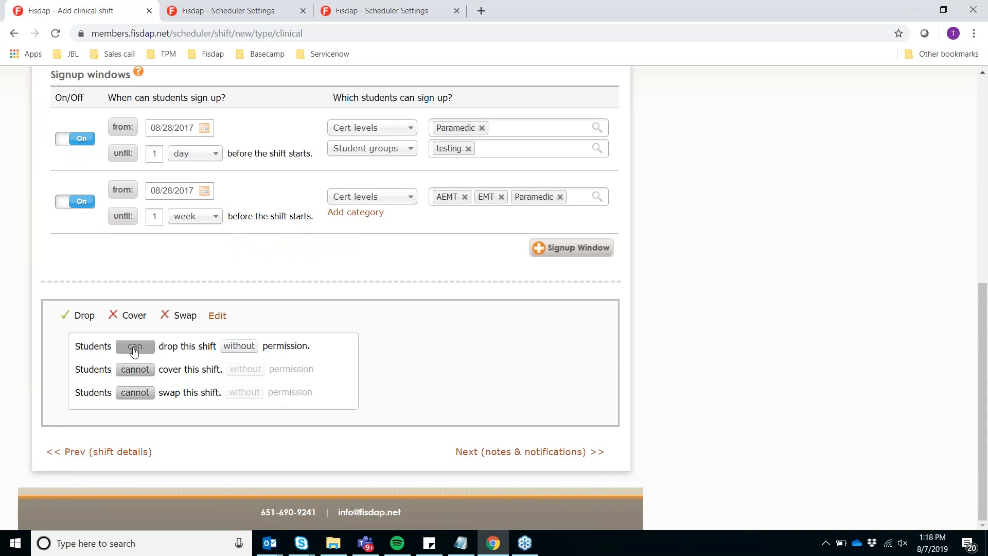
pyautogui.click(250, 353)
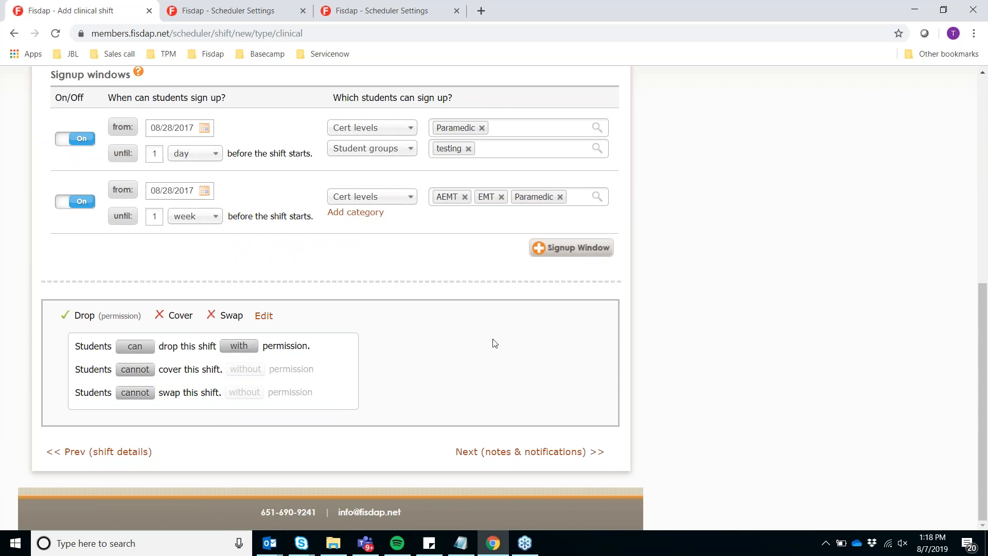
# Go to the notes and notifications section of the new clinical shift and enter the note "Bring Photo ID/Student ID".
pyautogui.scroll(6, 495, 344)
pyautogui.click(381, 104)
pyautogui.click(331, 265)
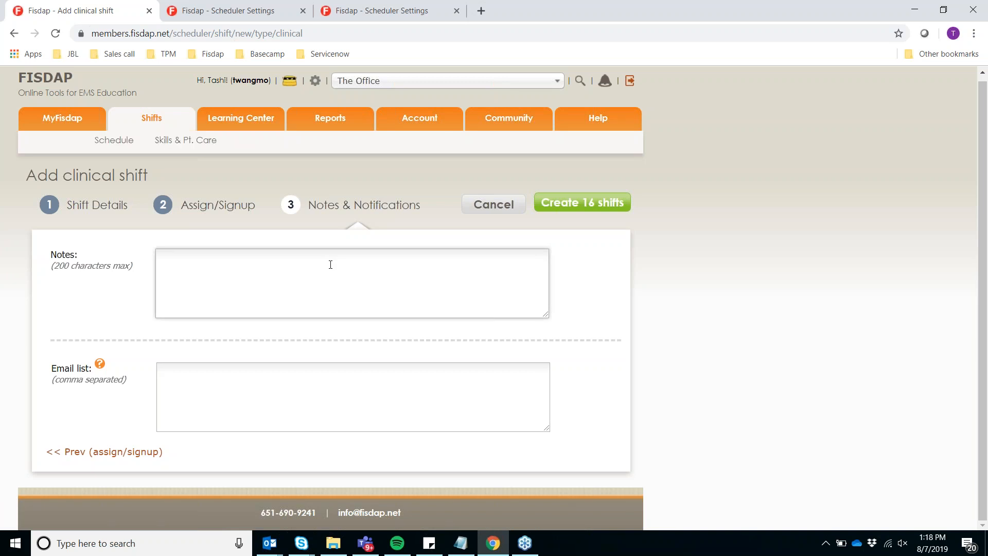
pyautogui.write('Pkease')
pyautogui.press('BackSpace')
pyautogui.press('BackSpace')
pyautogui.press('BackSpace')
pyautogui.press('BackSpace')
pyautogui.press('BackSpace')
pyautogui.press('BackSpace')
pyautogui.press('BackSpace')
pyautogui.write('Bring Photo ID/Student ')
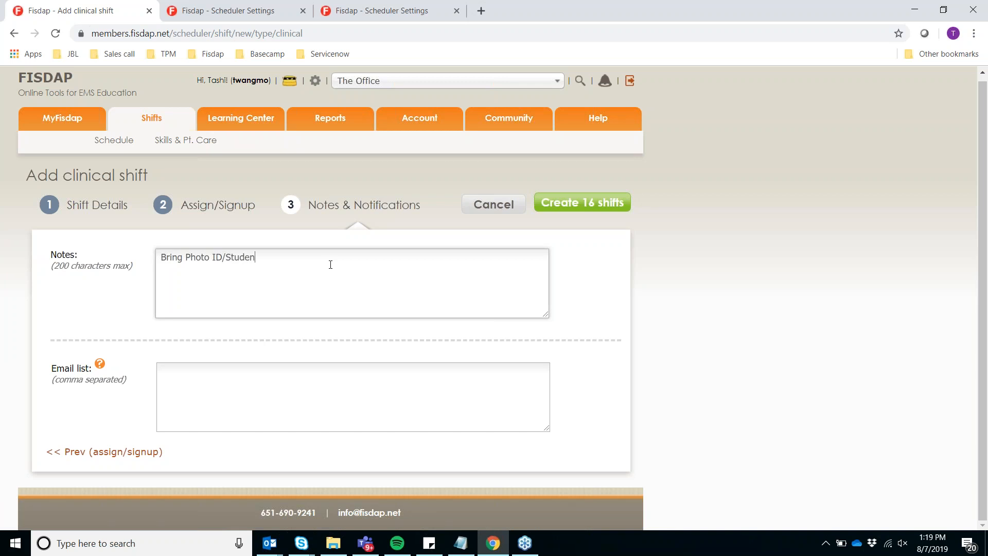
pyautogui.write('ID')
# Extend the shift notes with ". Wear close toed shoes." and create the 16 shifts.
pyautogui.click(227, 258)
pyautogui.click(295, 257)
pyautogui.write('. Wear shoes')
pyautogui.press('BackSpace')
pyautogui.press('BackSpace')
pyautogui.press('BackSpace')
pyautogui.press('BackSpace')
pyautogui.press('BackSpace')
pyautogui.write('close toed shoes.')
pyautogui.click(614, 201)
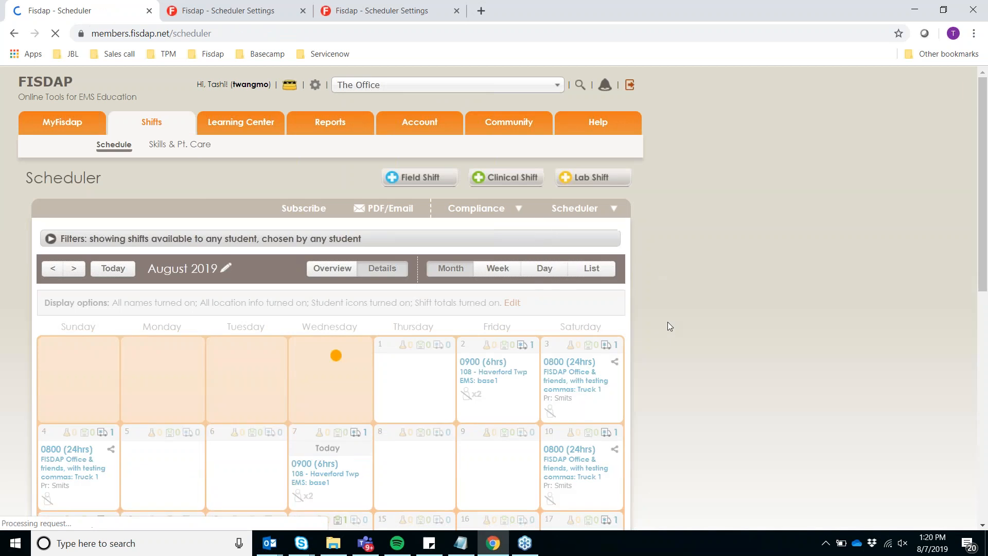
# View the details and the history of the Aug 21 ParamedicNight shift in the calendar.
pyautogui.scroll(-4, 669, 322)
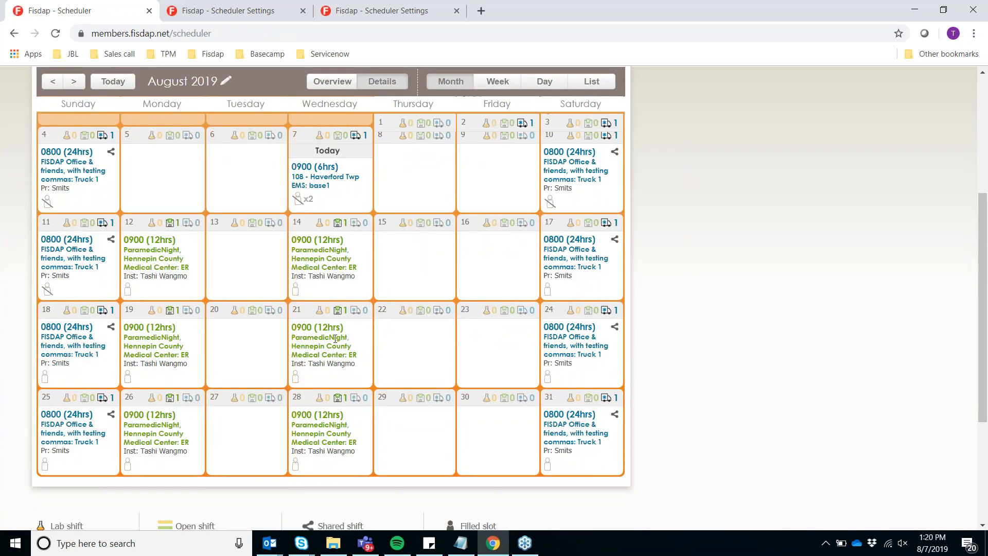
pyautogui.click(317, 337)
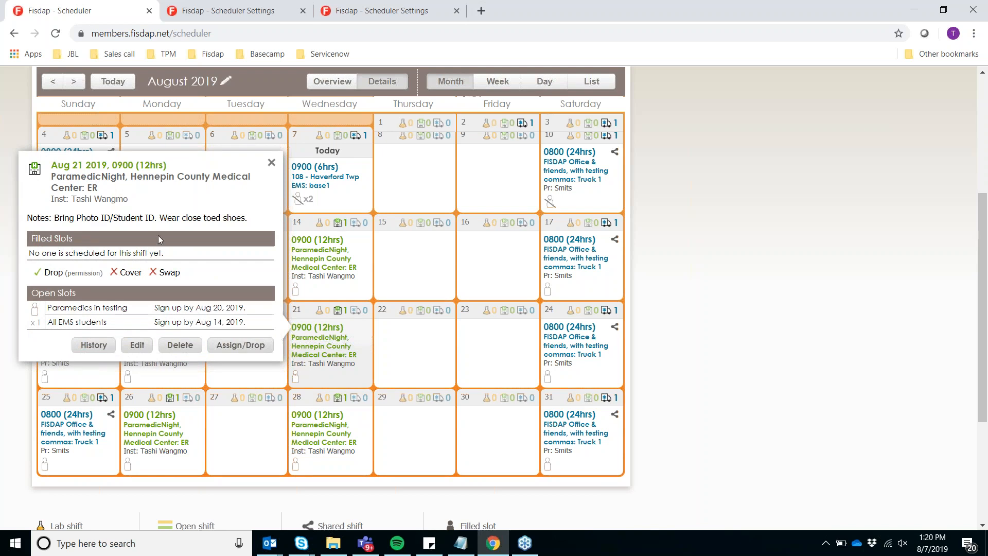
pyautogui.scroll(-1, 158, 236)
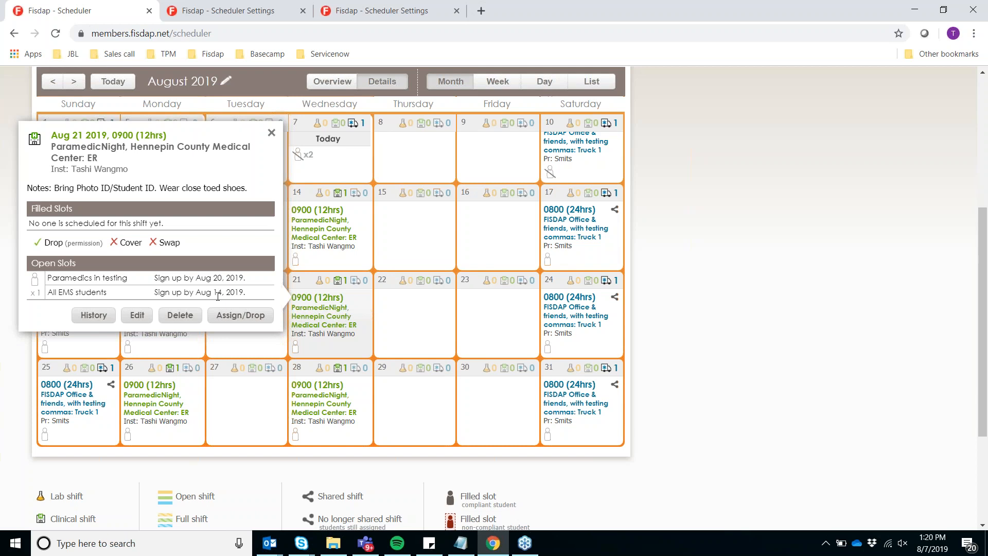
pyautogui.click(94, 315)
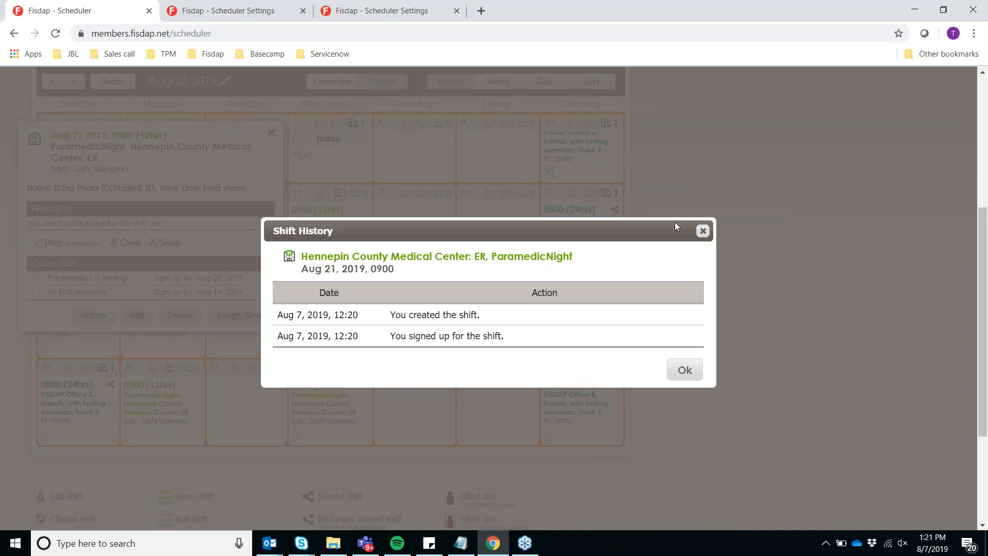
pyautogui.click(703, 231)
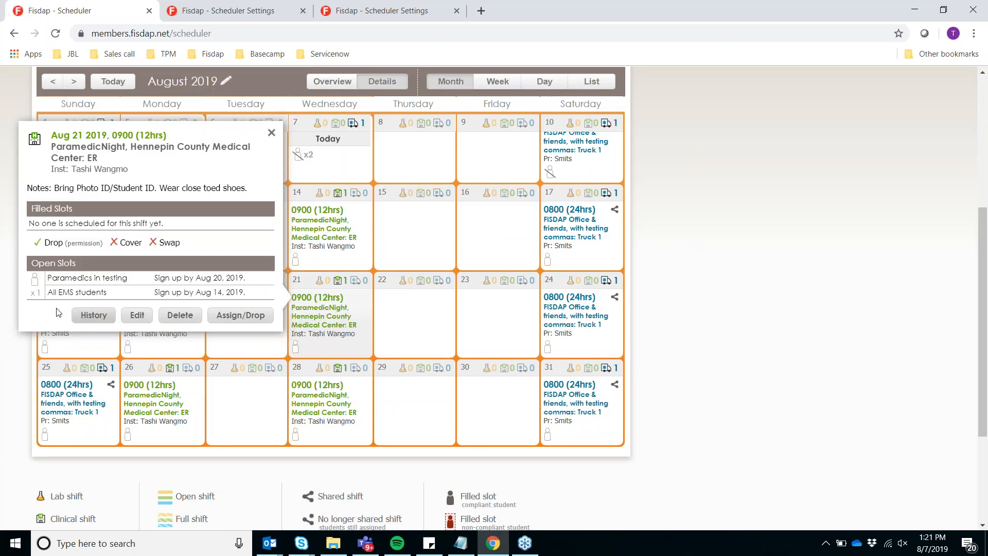
# Assign the first available student to the Aug 21 ParamedicNight shift and save the assignment.
pyautogui.click(229, 316)
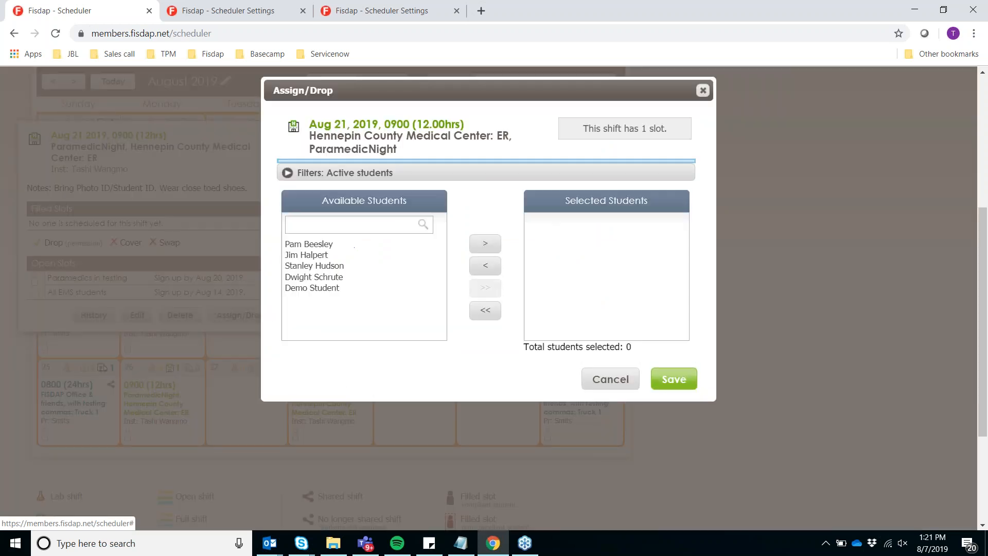
pyautogui.click(306, 279)
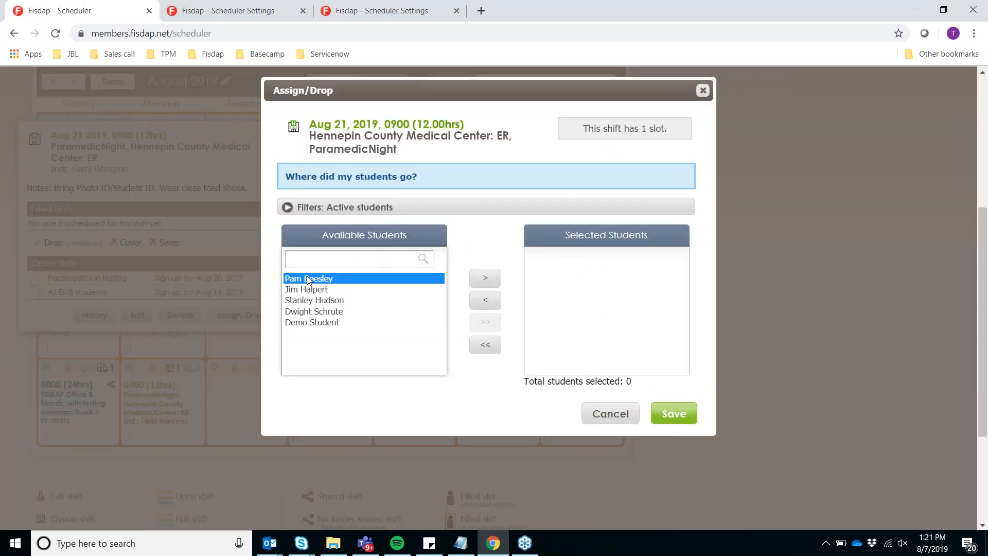
pyautogui.click(485, 278)
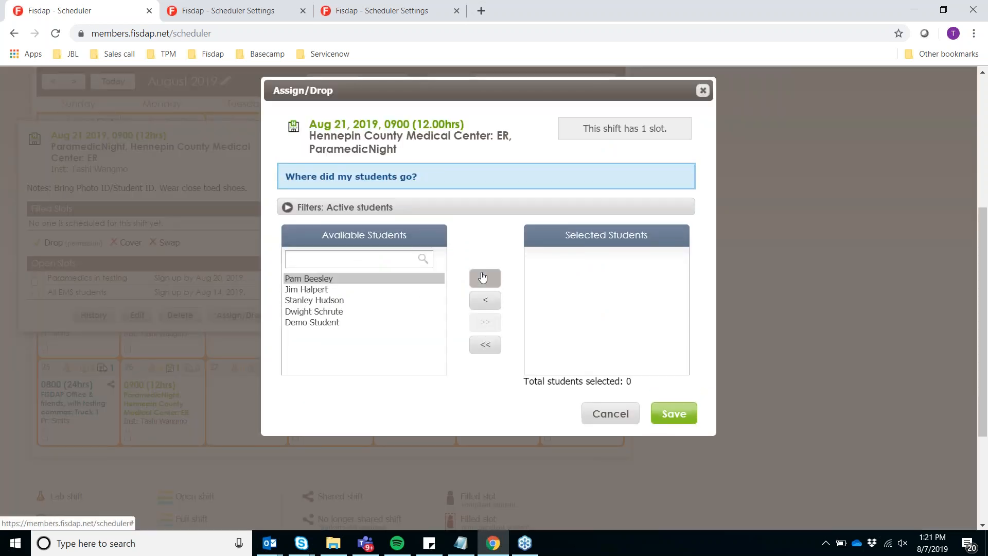
pyautogui.click(674, 415)
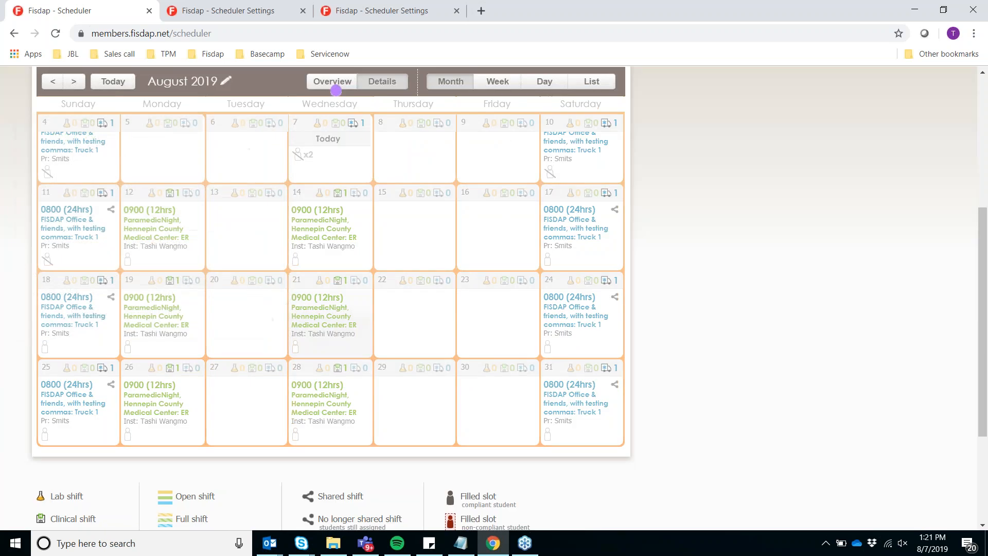
pyautogui.scroll(5, 494, 298)
pyautogui.scroll(-9, 494, 298)
pyautogui.scroll(6, 494, 298)
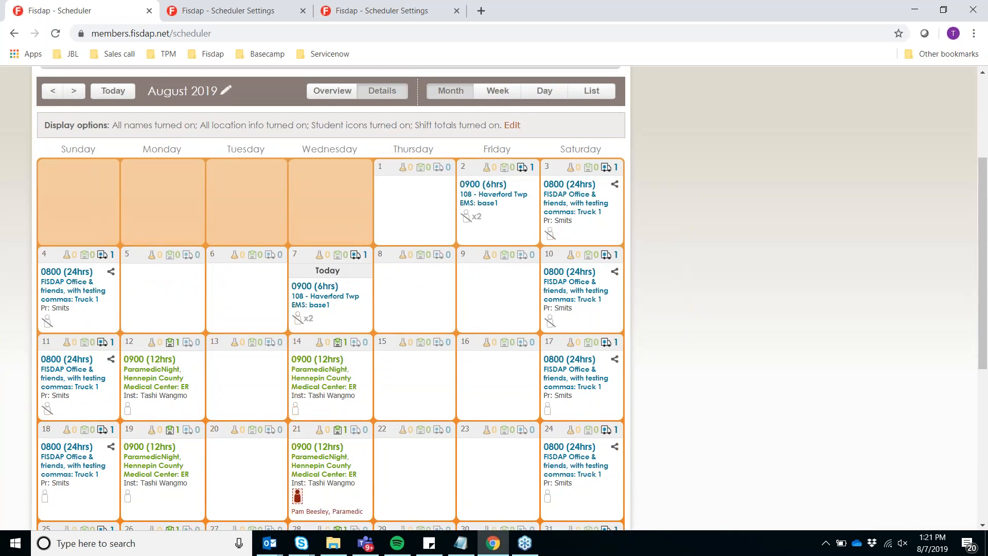
# Examine the options for editing multiple shifts in the series of the Aug 14 ParamedicNight shift, leaving without editing.
pyautogui.scroll(1, 494, 298)
pyautogui.click(306, 412)
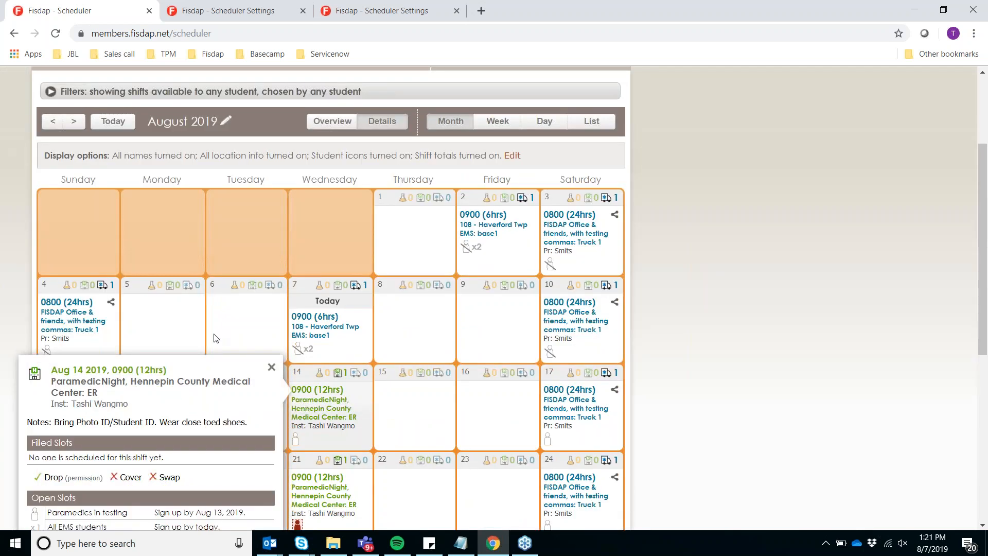
pyautogui.scroll(-2, 215, 337)
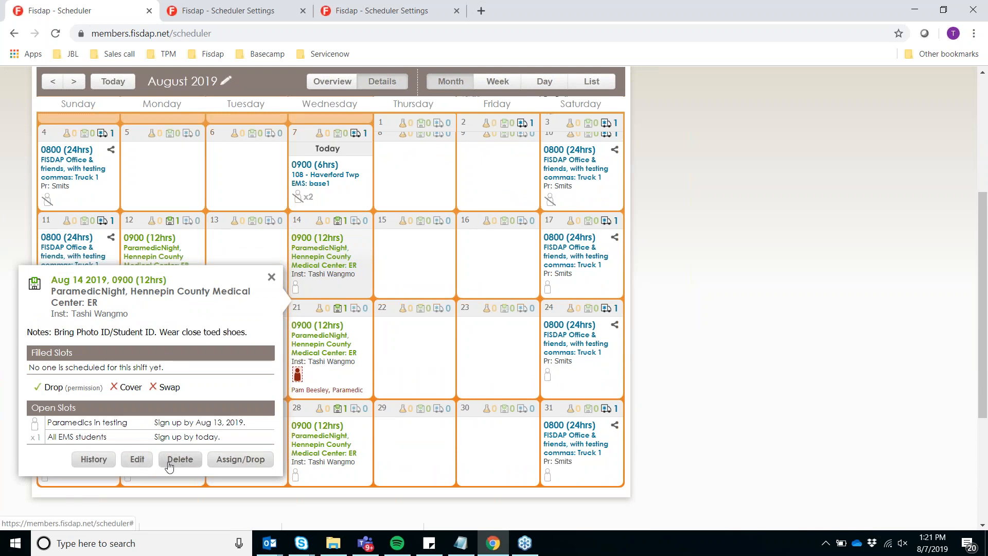
pyautogui.click(138, 459)
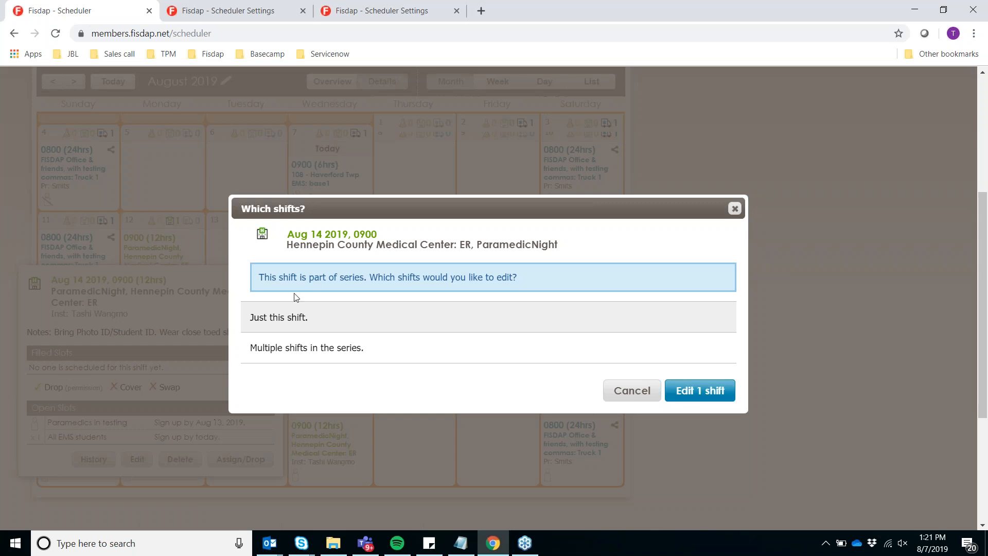
pyautogui.click(315, 354)
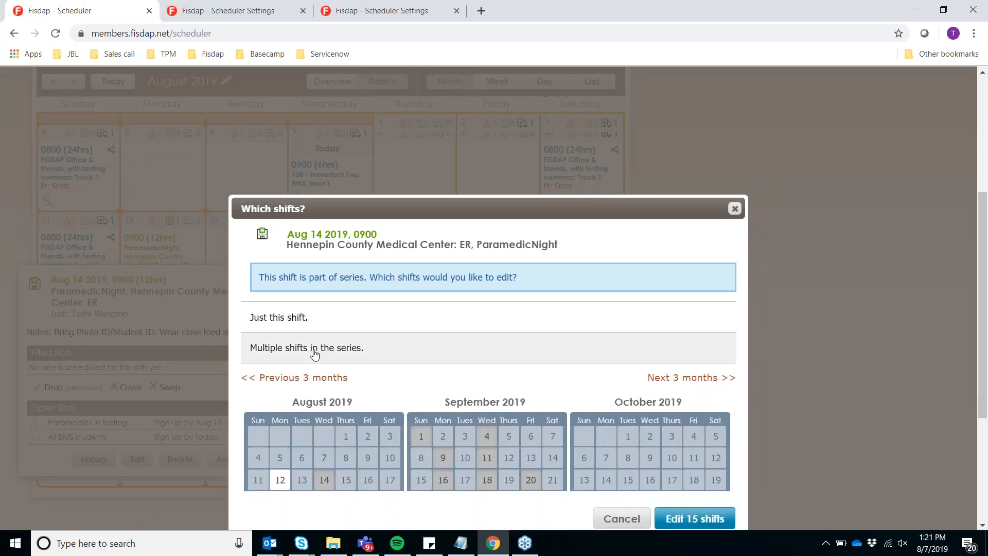
pyautogui.scroll(-2, 455, 355)
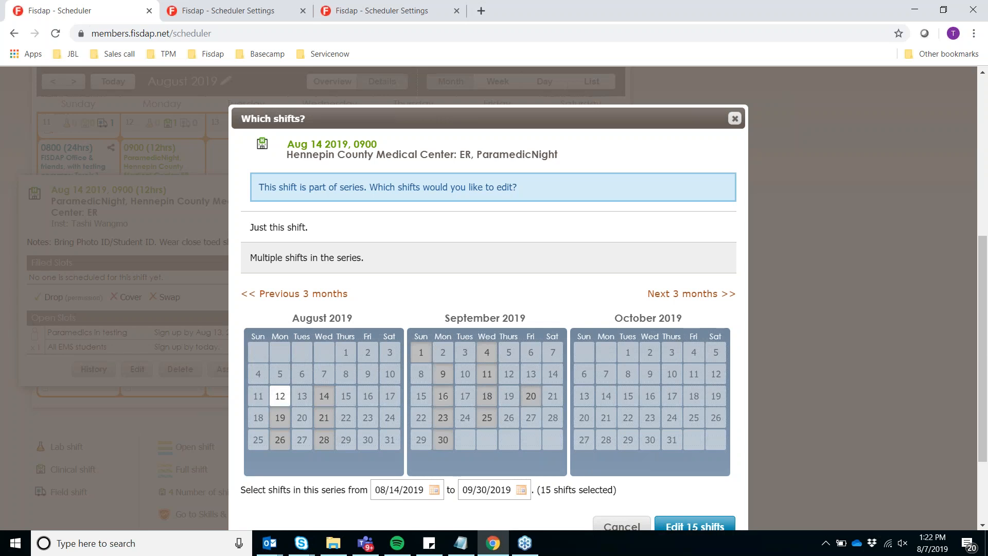
pyautogui.scroll(-1, 629, 481)
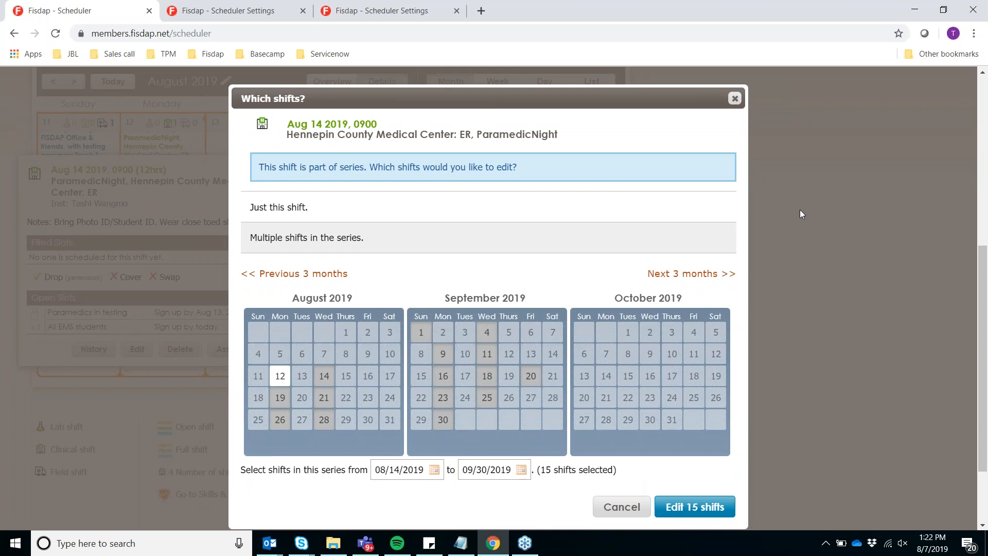
pyautogui.click(736, 99)
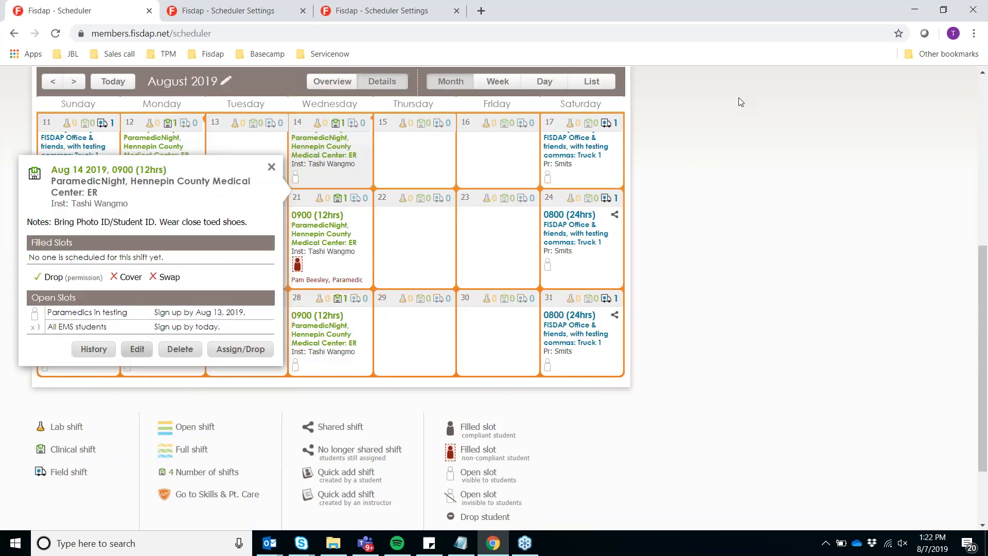
# Delete just the Aug 14 ParamedicNight shift from the series.
pyautogui.click(180, 349)
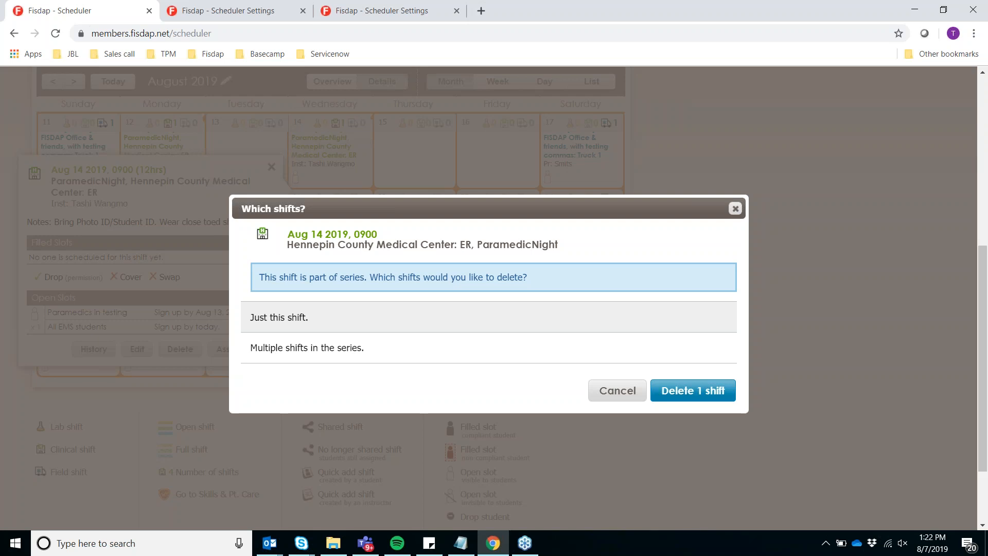
pyautogui.click(685, 395)
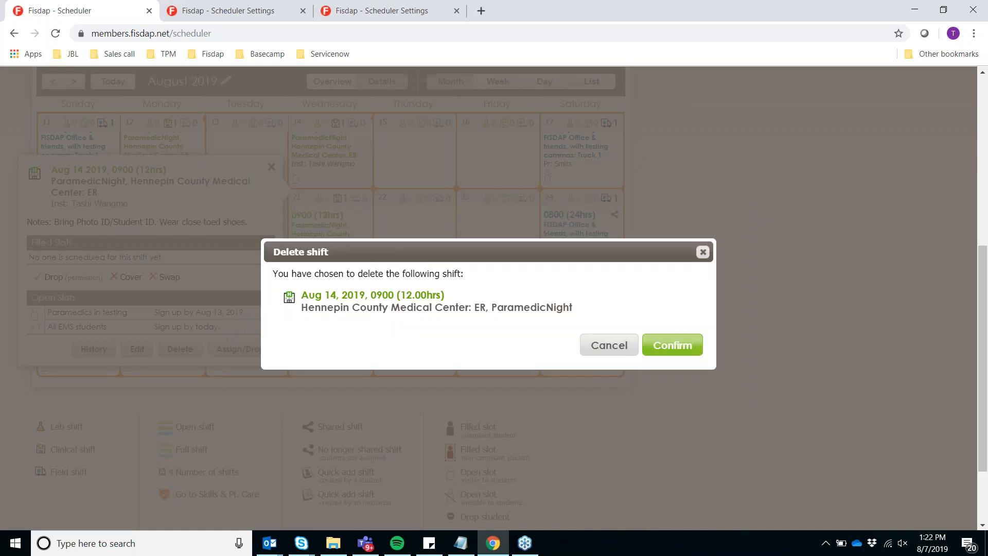
pyautogui.click(674, 346)
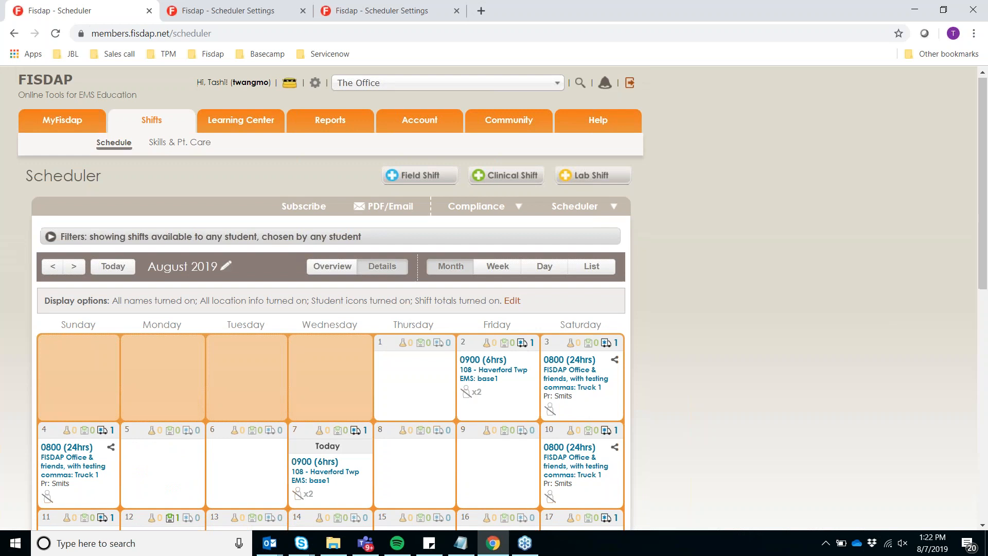
# Delete just the Aug 21 ParamedicNight shift, dropping its assigned student.
pyautogui.scroll(-3, 317, 489)
pyautogui.click(317, 489)
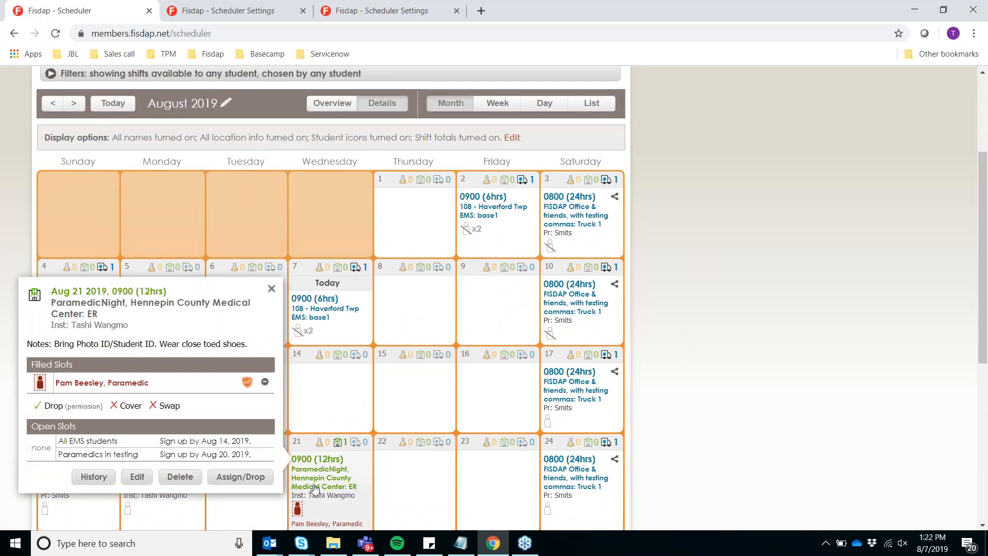
pyautogui.click(182, 478)
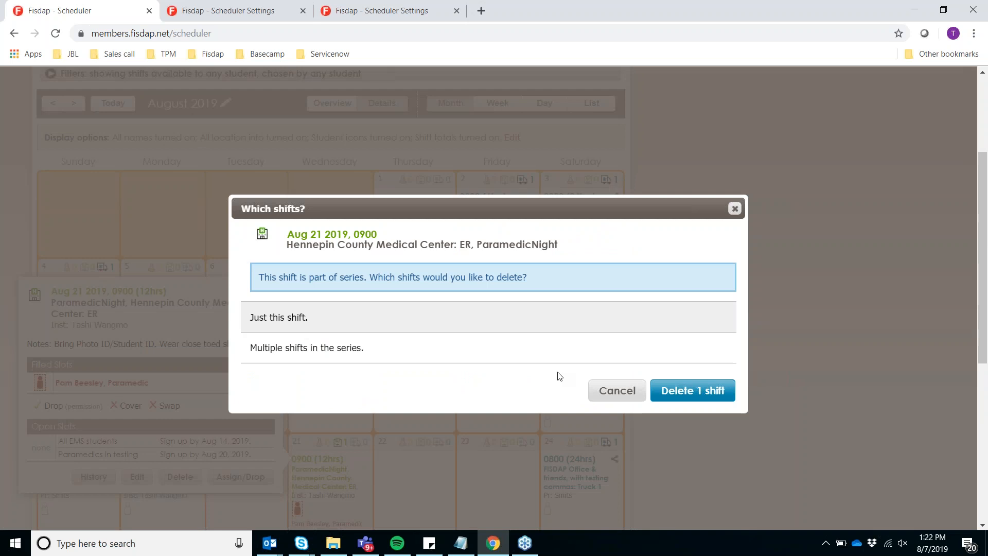
pyautogui.click(692, 390)
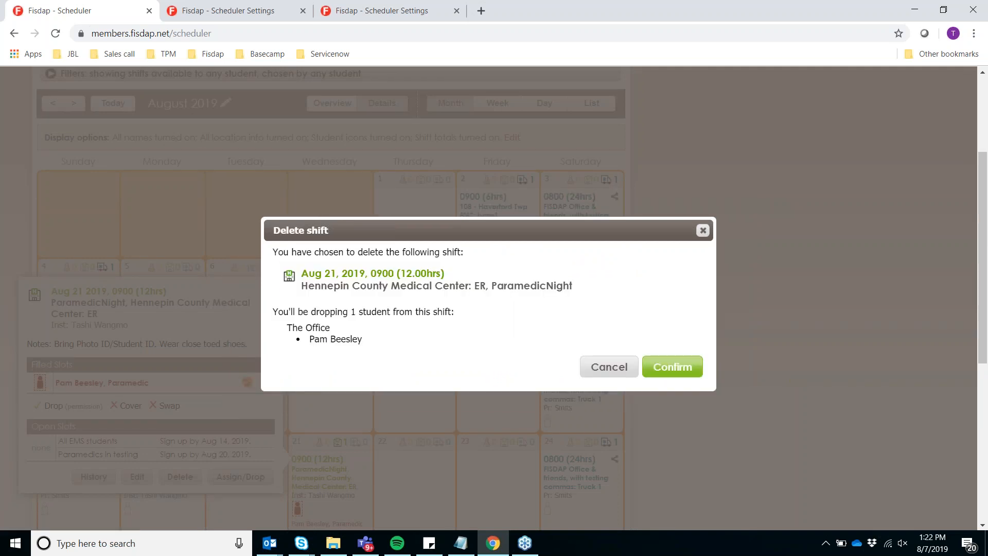
pyautogui.click(685, 368)
# Filter the shift calendar by site to show only All Clinical Sites.
pyautogui.scroll(3, 381, 407)
pyautogui.scroll(-1, 381, 407)
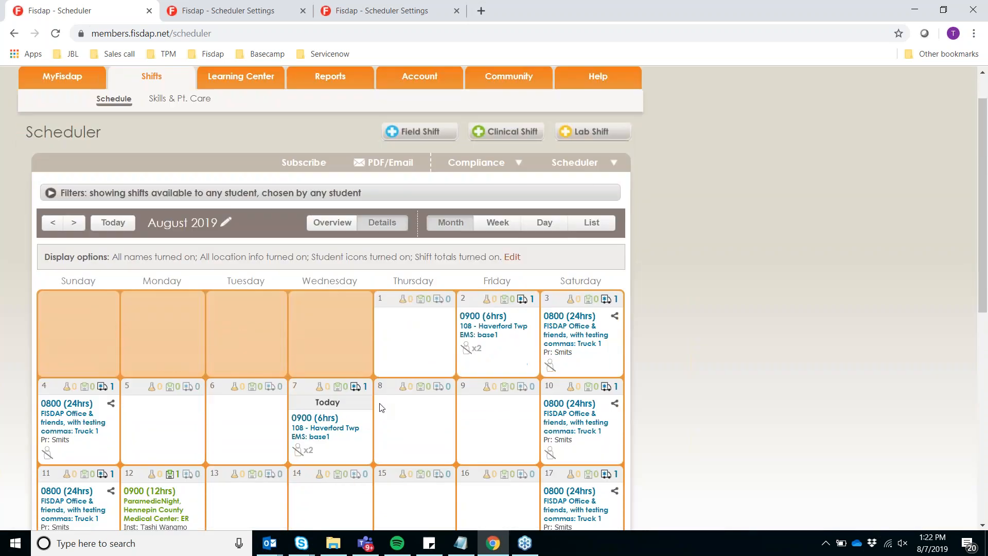
pyautogui.click(251, 178)
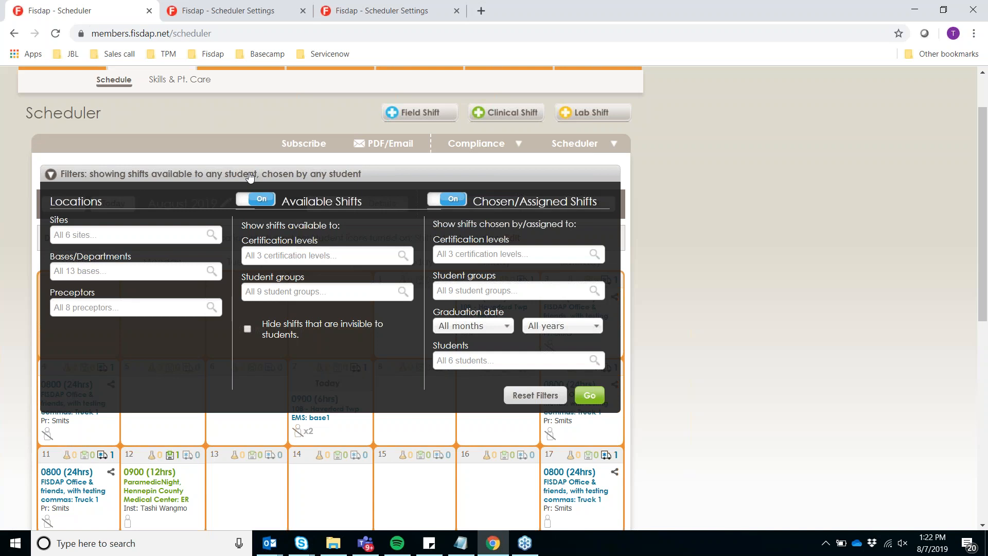
pyautogui.click(141, 230)
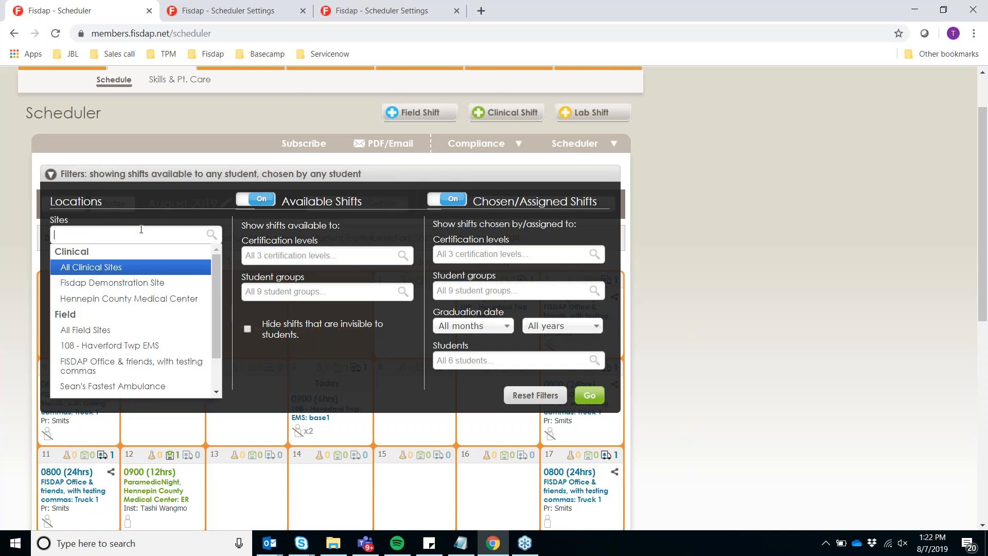
pyautogui.click(135, 268)
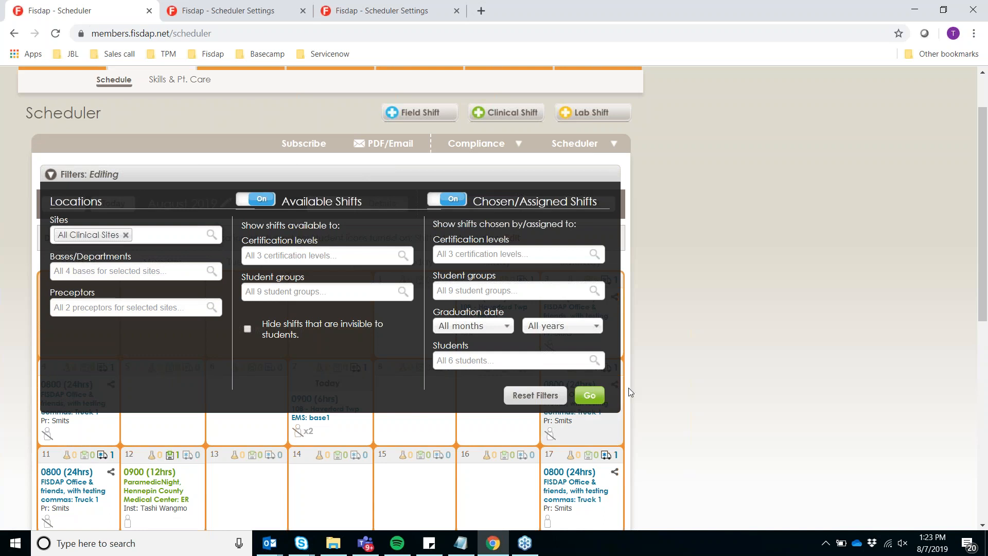
pyautogui.click(588, 396)
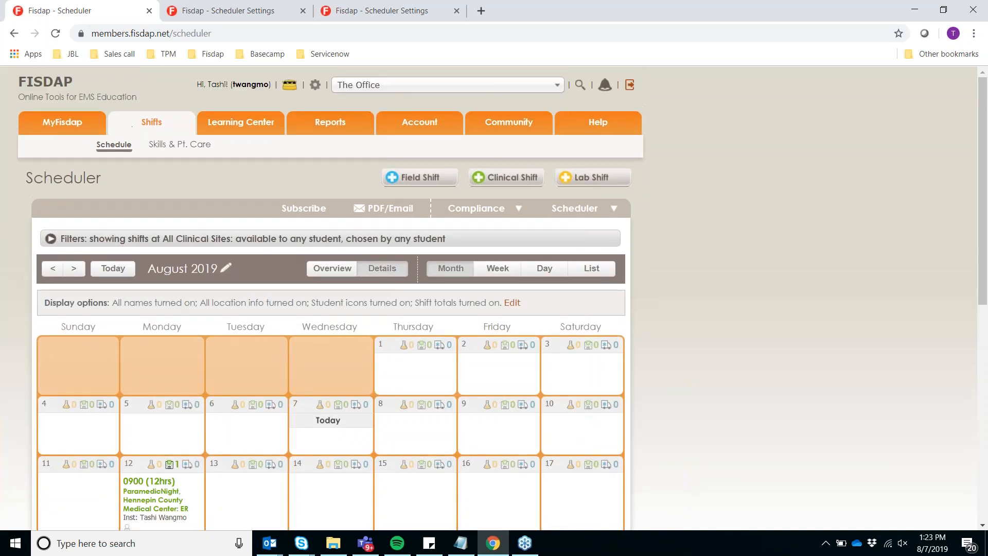
# Review the filtered August 2019 calendar and the filter options for available and assigned shifts.
pyautogui.scroll(-4, 227, 242)
pyautogui.scroll(4, 226, 242)
pyautogui.click(227, 240)
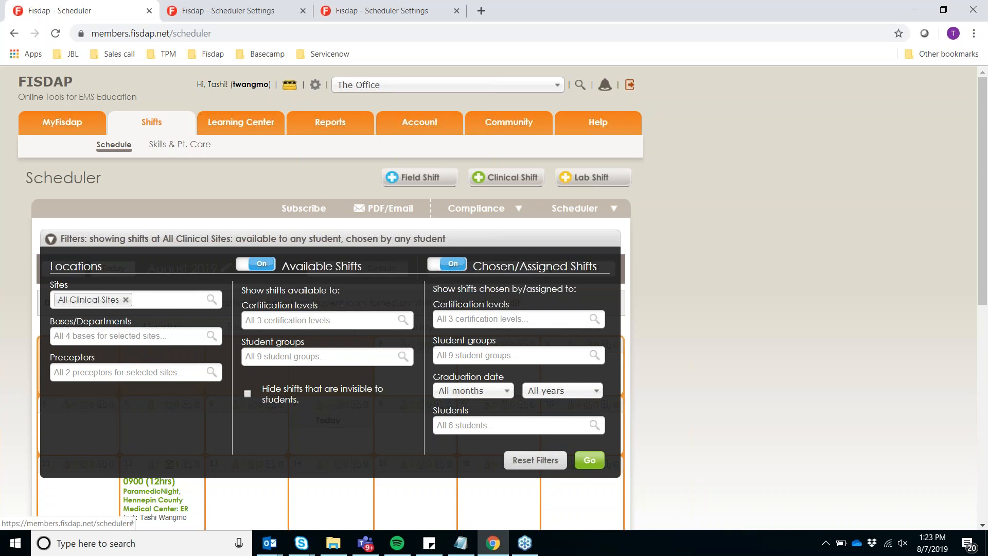
pyautogui.click(408, 238)
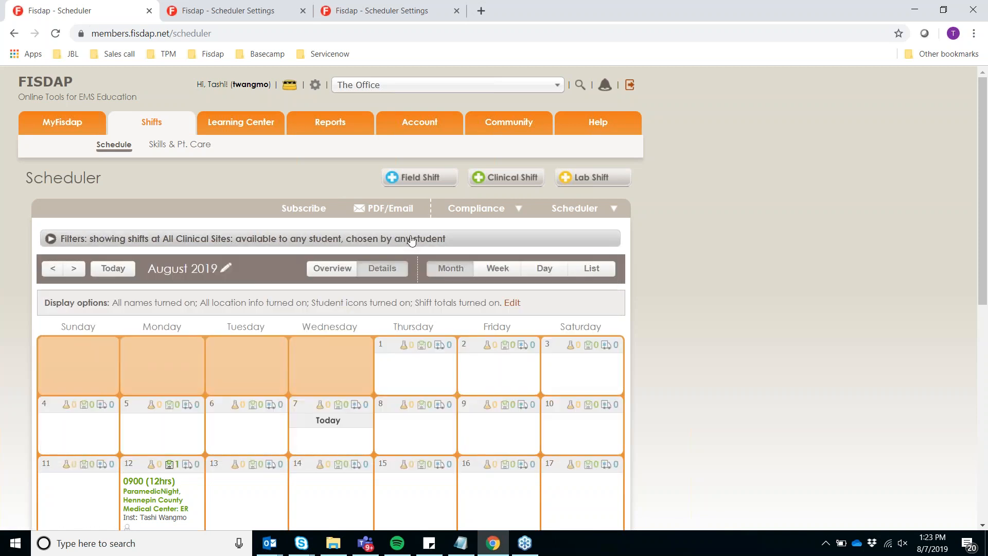
pyautogui.scroll(-4, 325, 438)
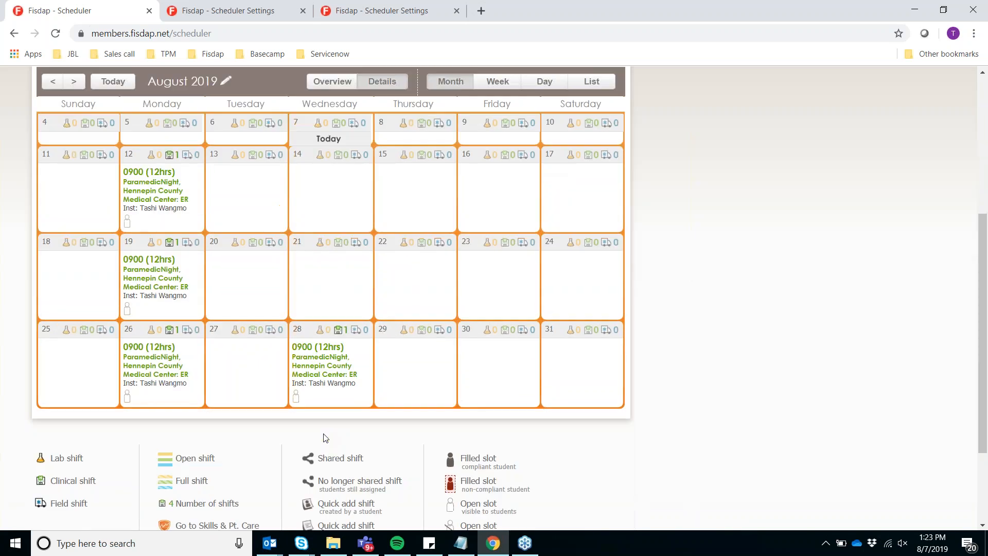
pyautogui.scroll(4, 324, 437)
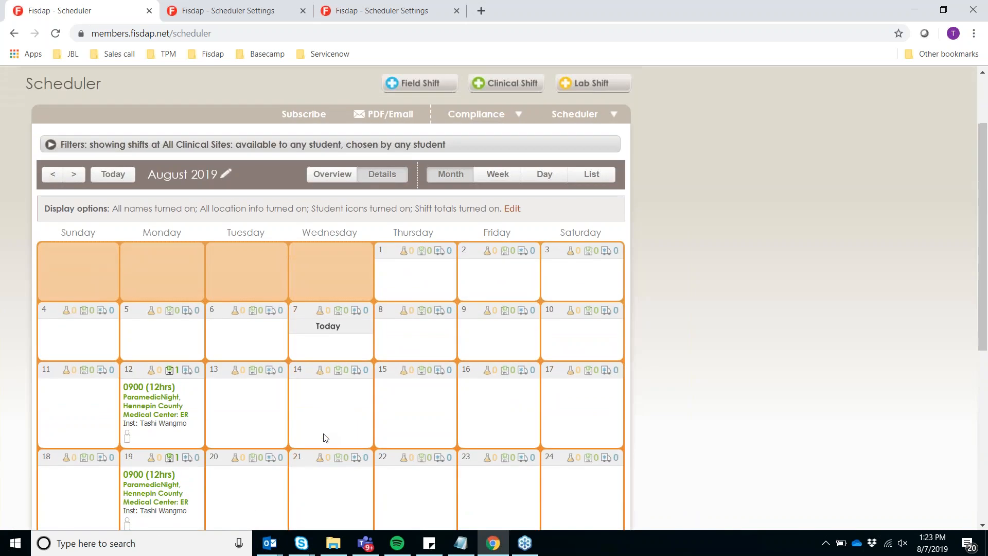
# Reset the shift calendar filters to include all sites, bases and preceptors, and apply them.
pyautogui.click(383, 206)
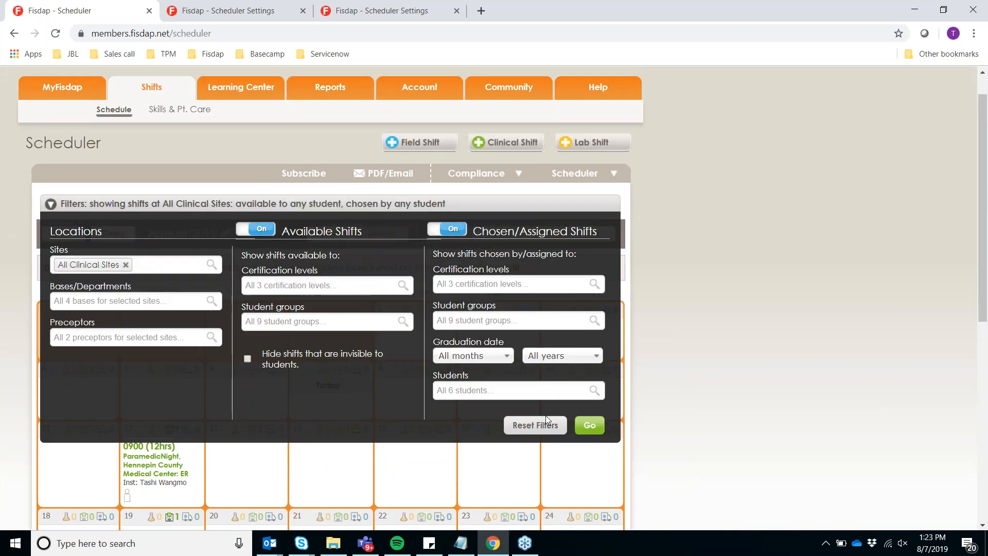
pyautogui.click(549, 430)
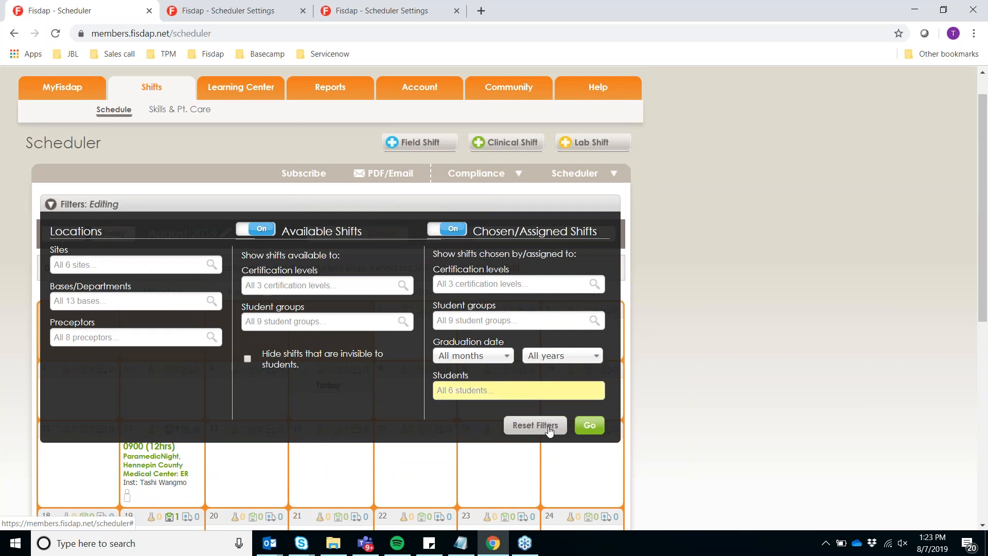
pyautogui.click(579, 426)
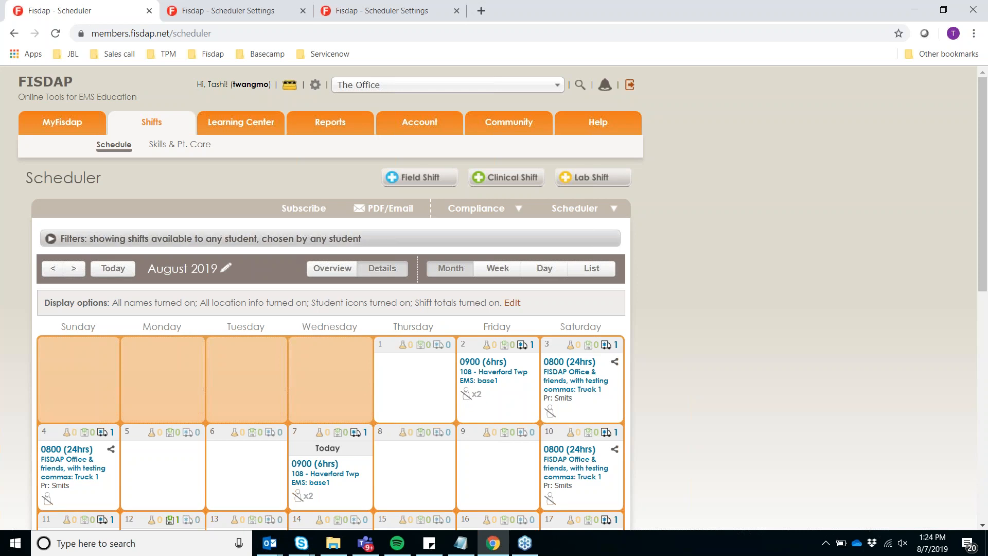
pyautogui.click(319, 243)
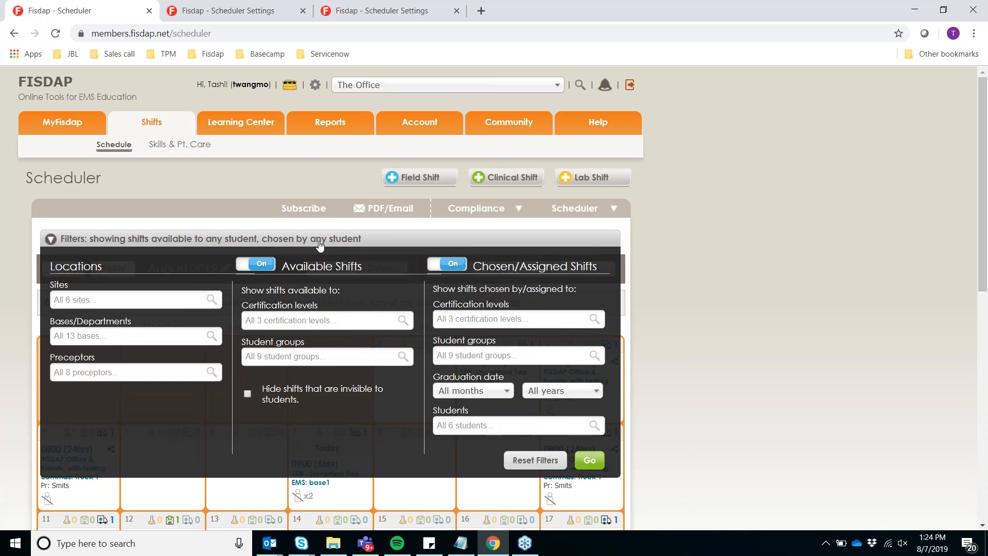
pyautogui.click(535, 460)
pyautogui.click(589, 460)
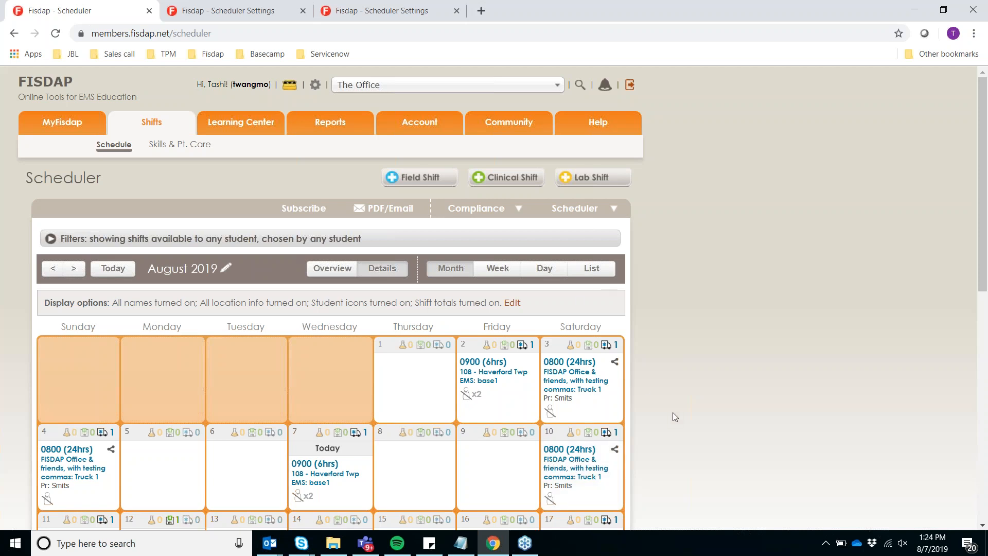
# Look over the August 2019 calendar and the options for subscribing to chosen shifts, without generating a link.
pyautogui.scroll(-1, 672, 412)
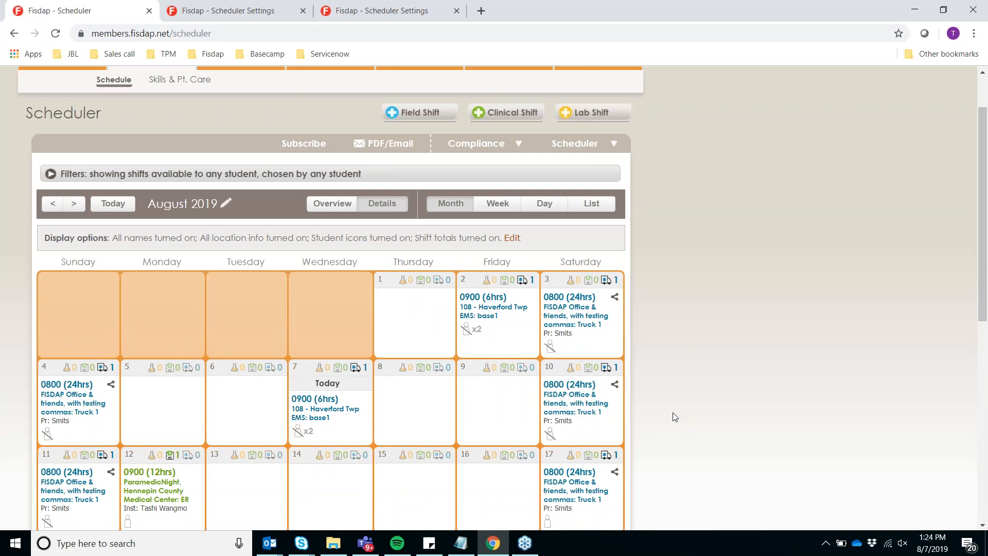
pyautogui.scroll(-3, 673, 417)
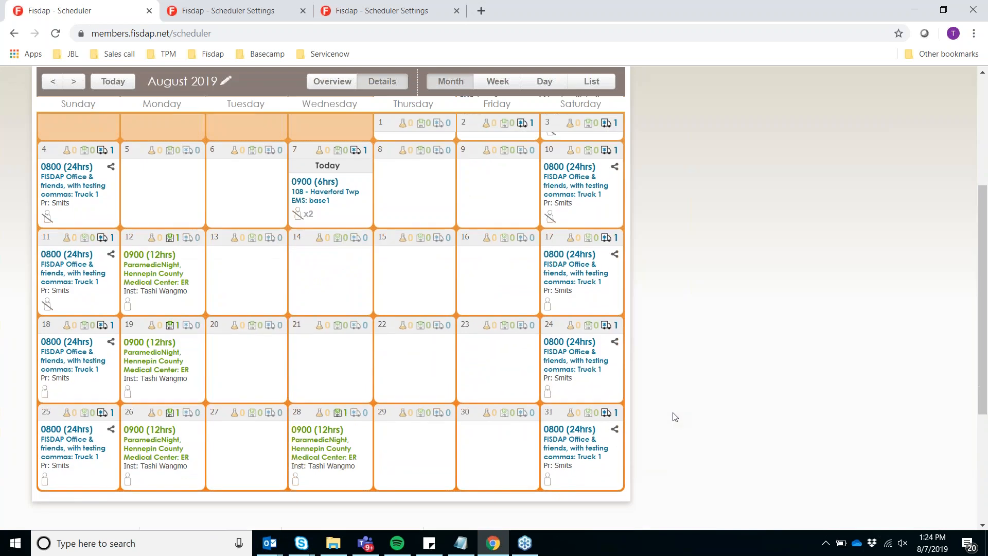
pyautogui.scroll(5, 675, 415)
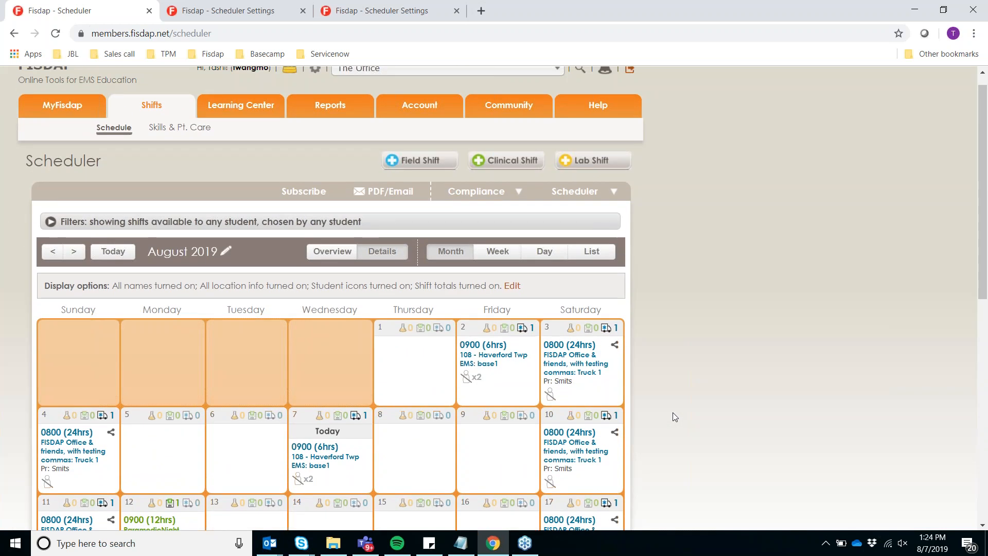
pyautogui.moveTo(531, 205)
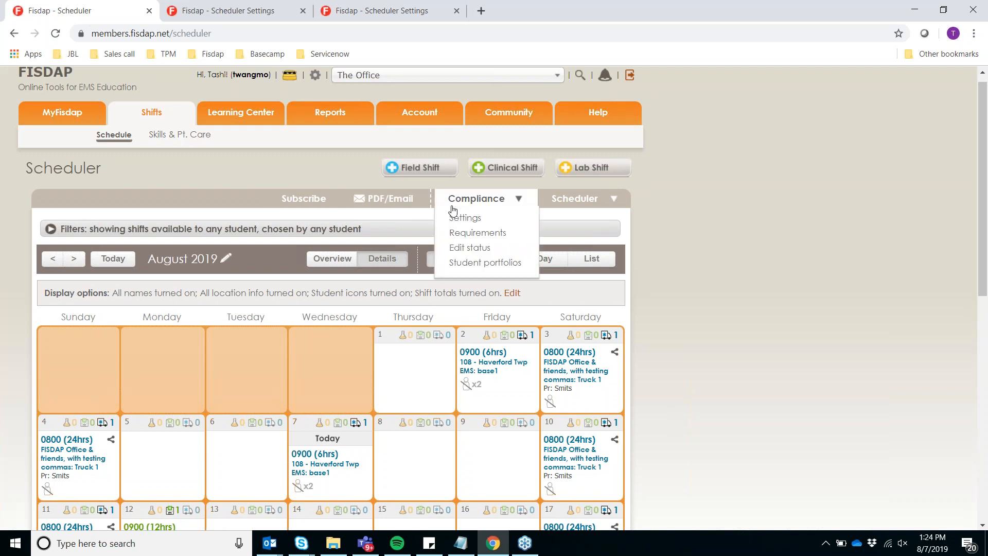
pyautogui.click(304, 199)
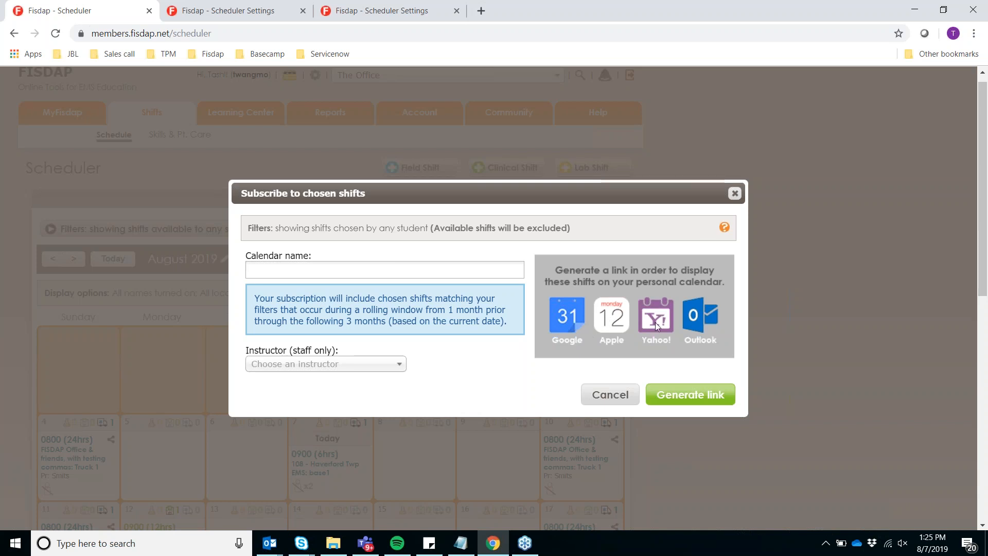
pyautogui.click(735, 194)
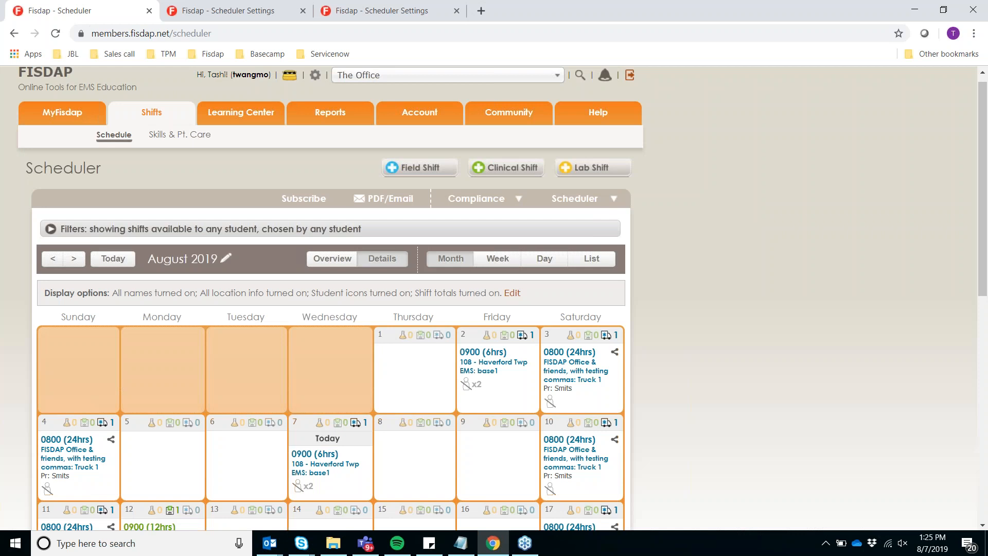
# Open the calendar's PDF/email export and examine the formatting and emailing options for a one-time email.
pyautogui.click(390, 198)
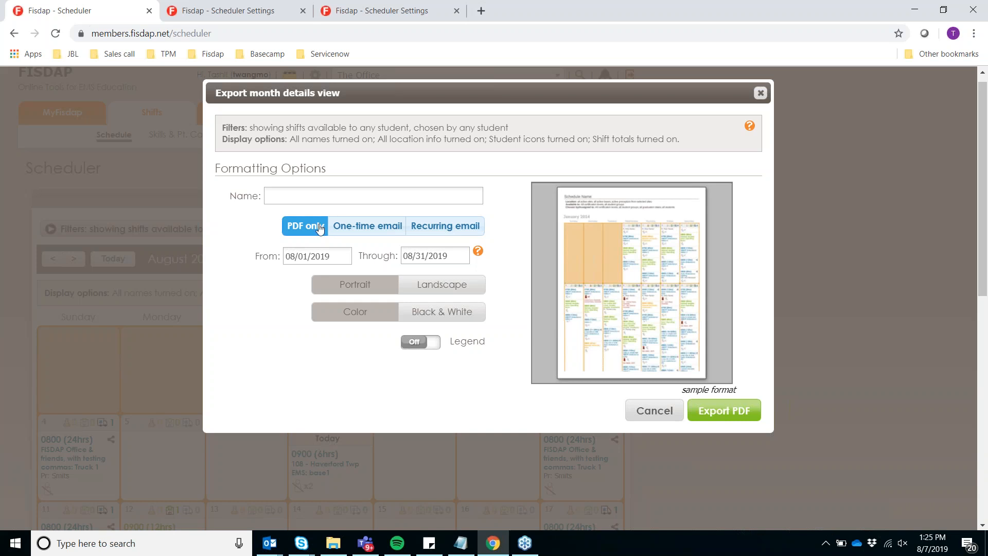
pyautogui.click(366, 232)
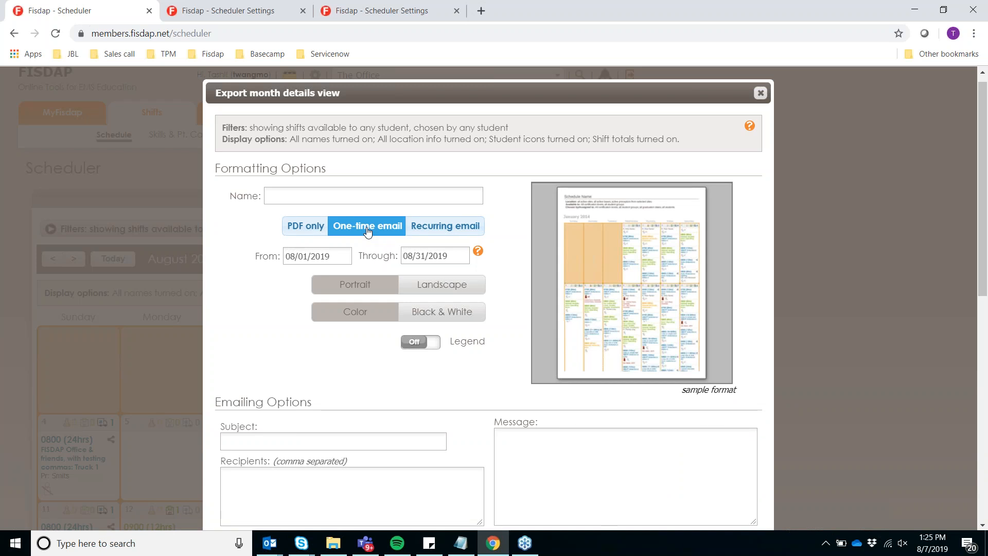
pyautogui.scroll(-2, 355, 356)
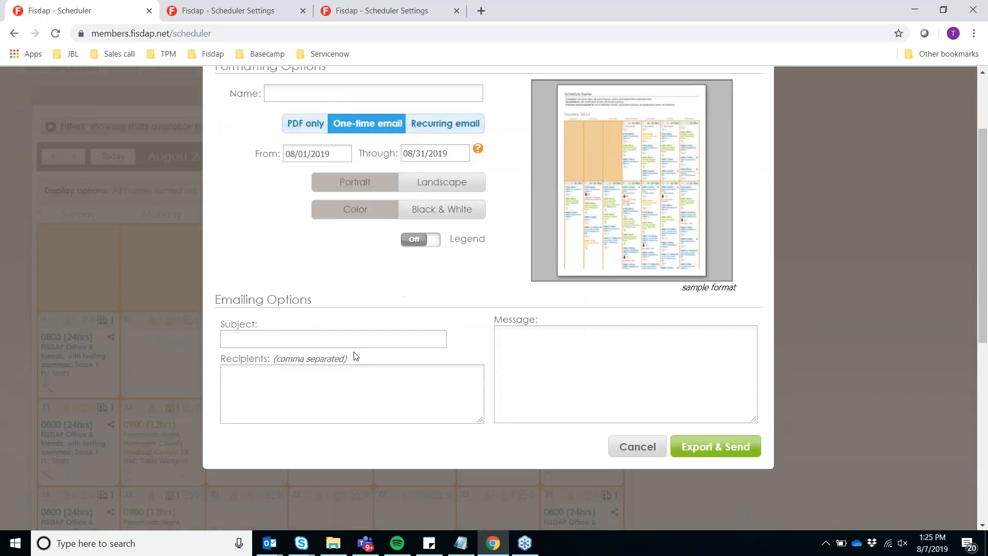
pyautogui.scroll(1, 421, 322)
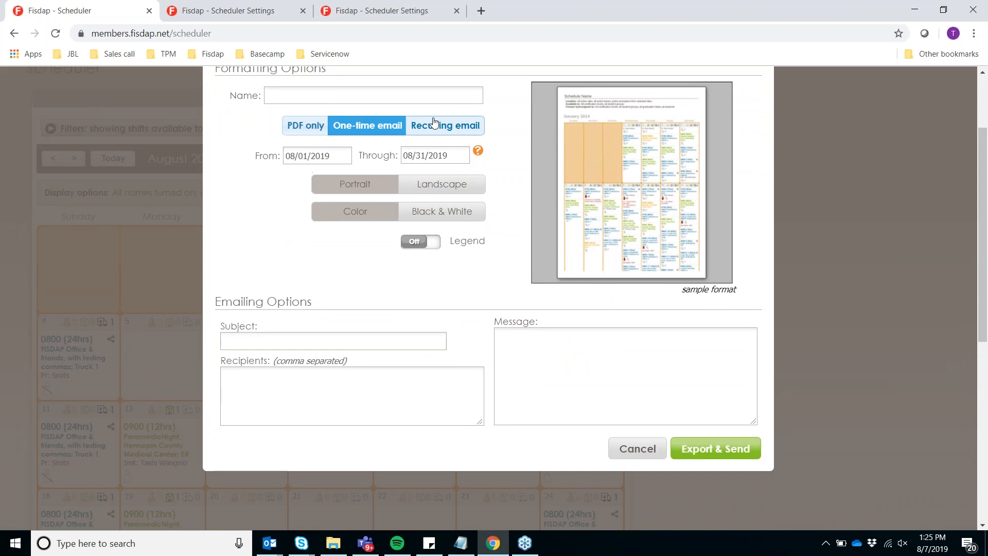
# Examine the recurring email options, including the applied filters and send schedule, and close the export without saving.
pyautogui.click(435, 124)
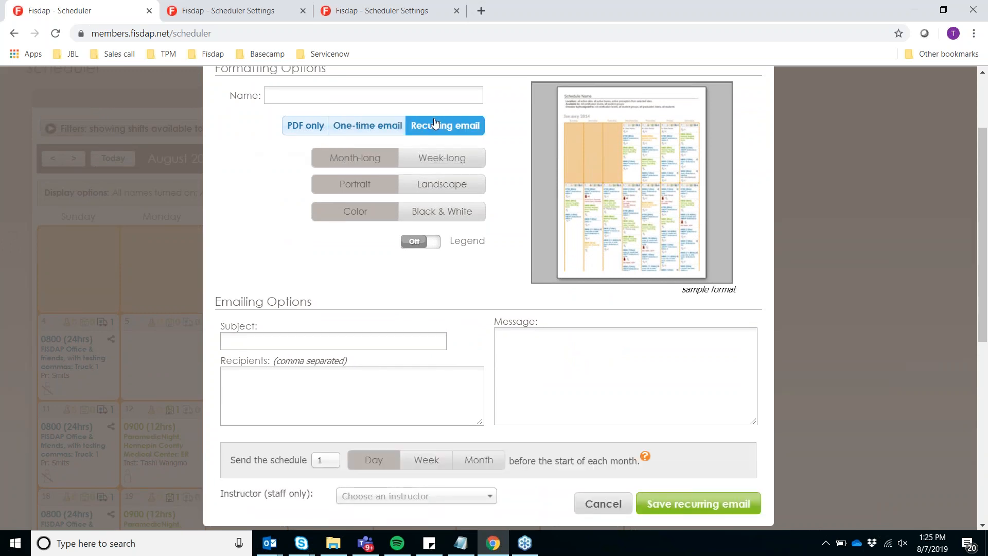
pyautogui.scroll(2, 435, 123)
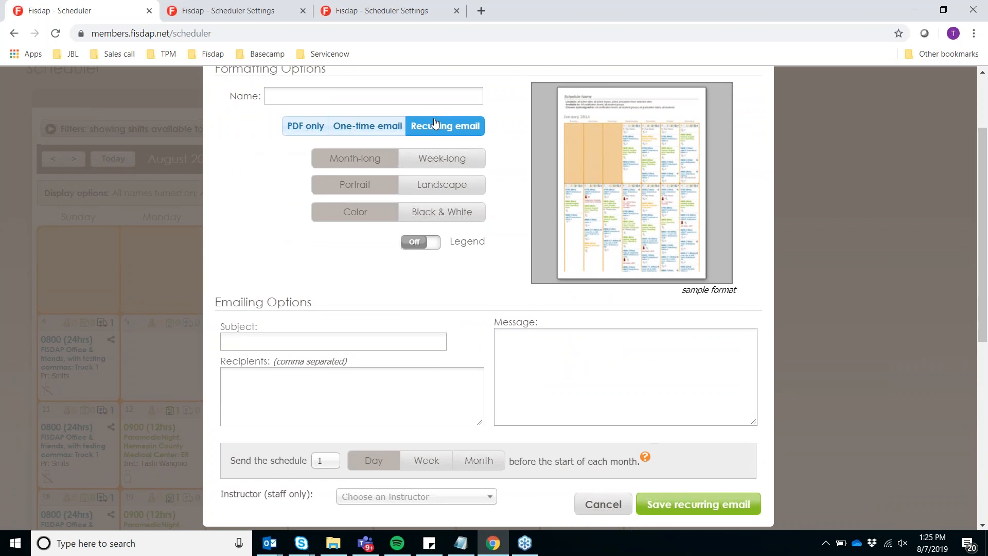
pyautogui.scroll(1, 487, 299)
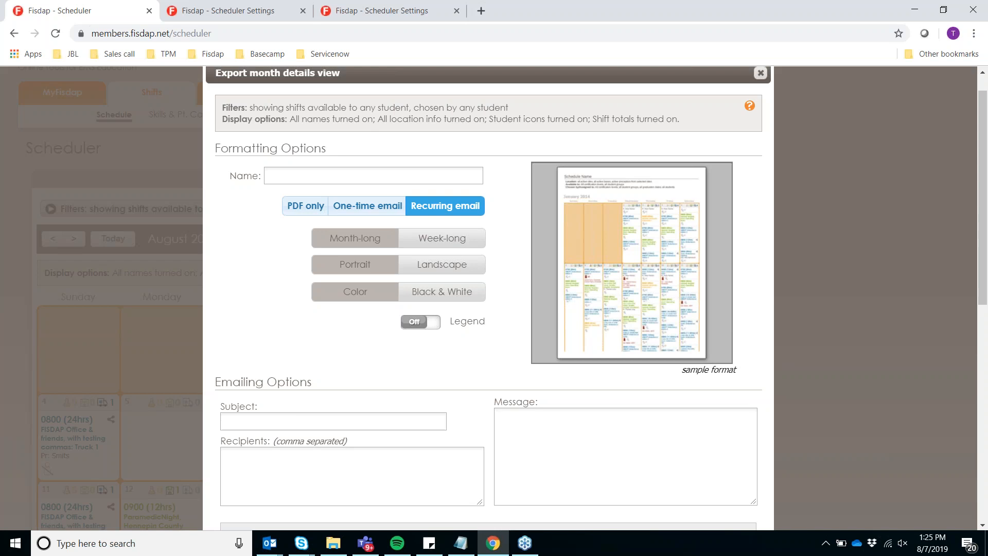
pyautogui.scroll(1, 488, 299)
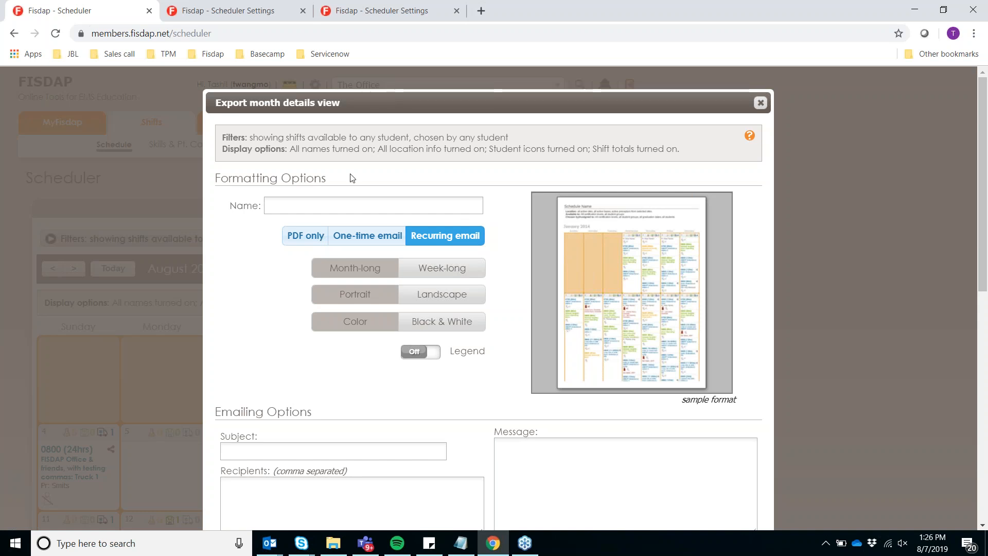
pyautogui.moveTo(250, 138); pyautogui.dragTo(682, 160)
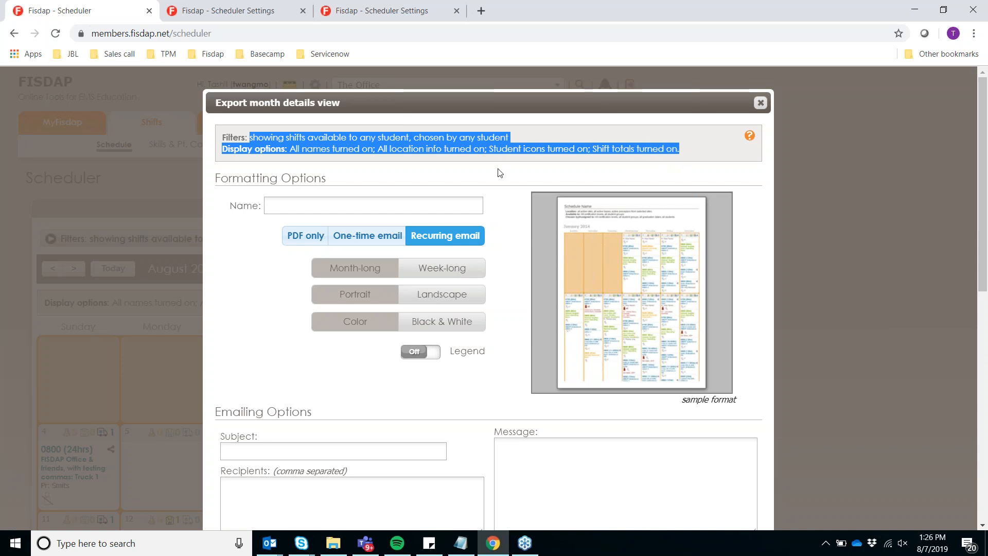
pyautogui.scroll(-2, 504, 269)
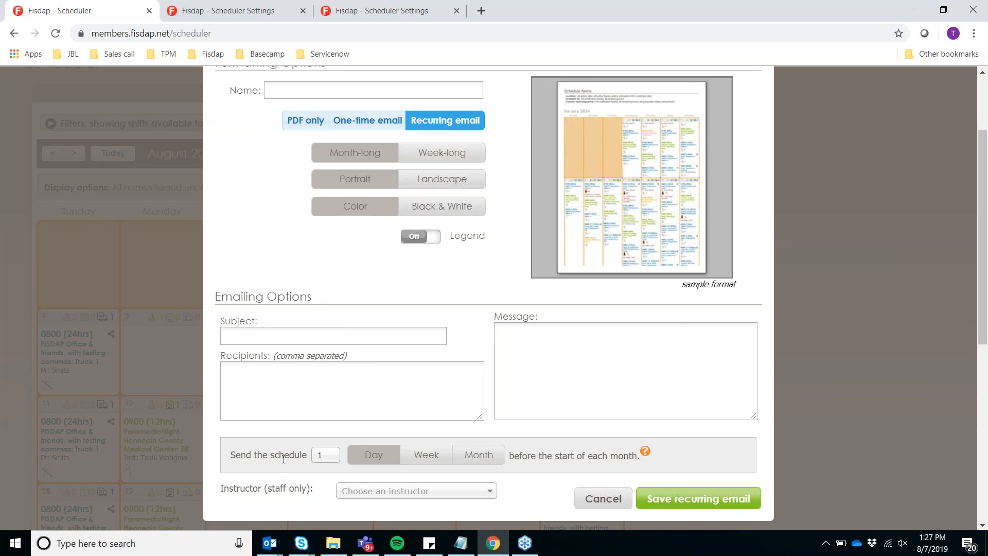
pyautogui.scroll(3, 563, 305)
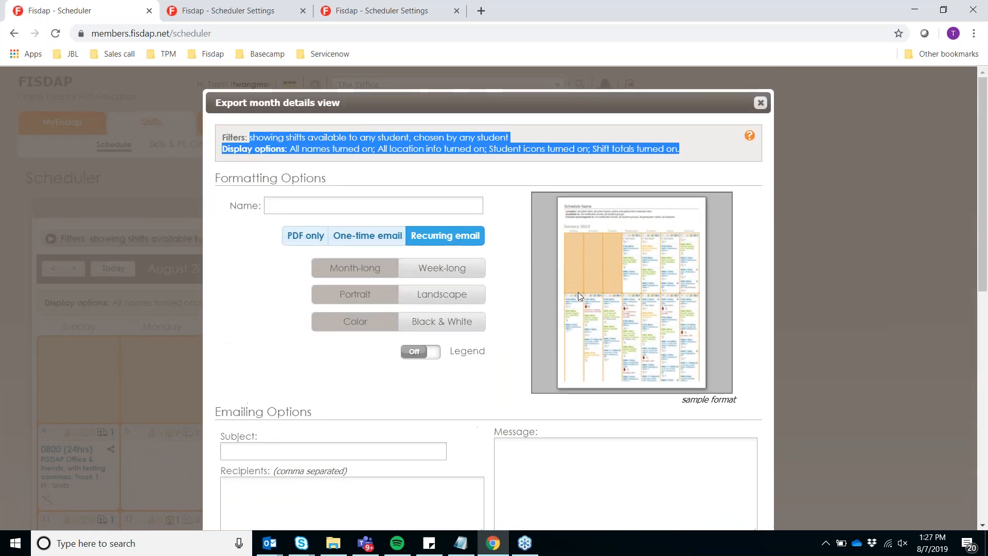
pyautogui.click(761, 105)
pyautogui.click(588, 212)
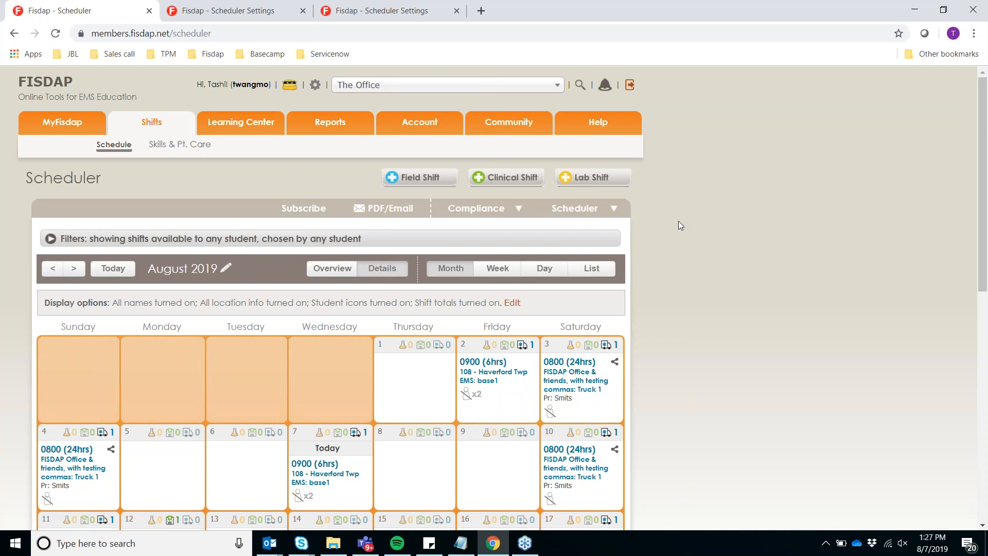
pyautogui.moveTo(512, 214)
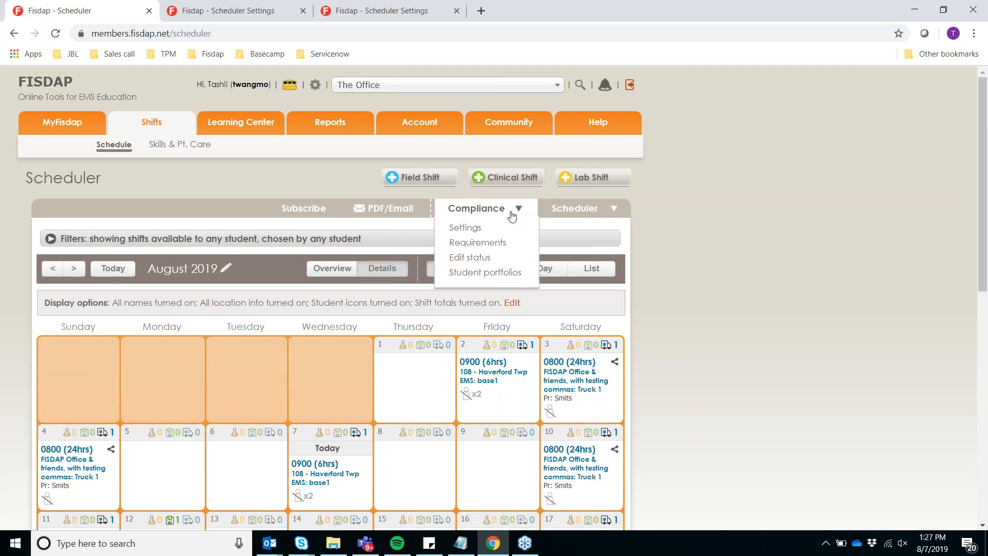
pyautogui.moveTo(573, 211)
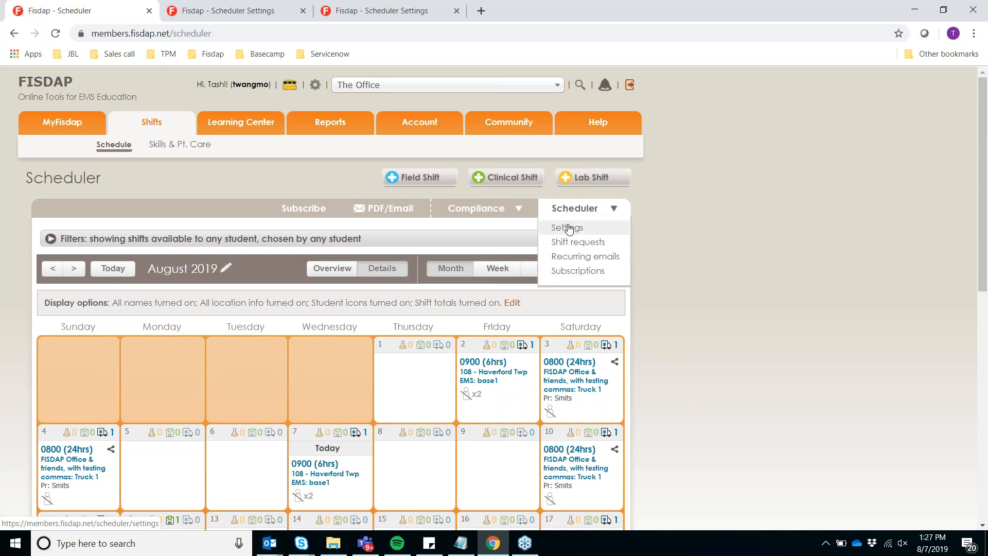
pyautogui.click(621, 211)
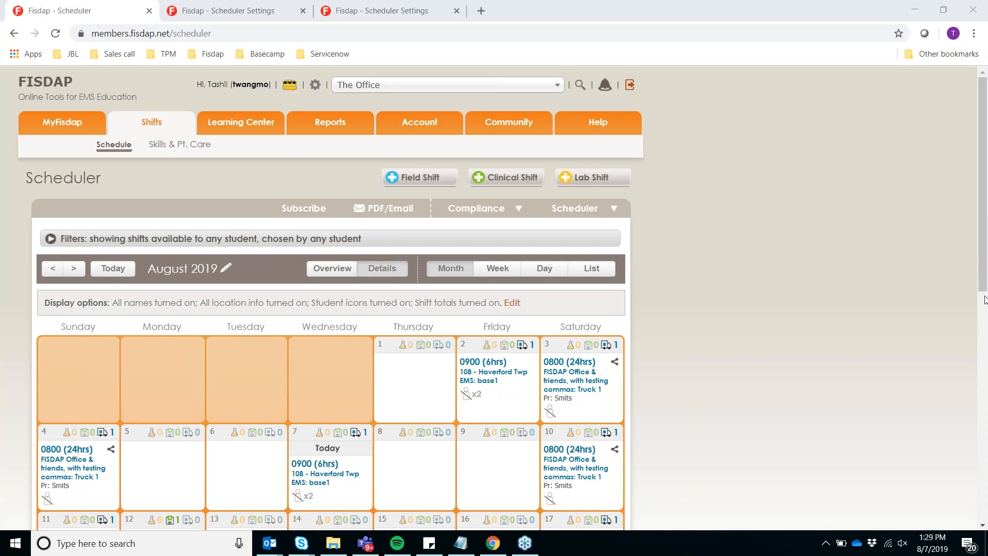
pyautogui.click(696, 171)
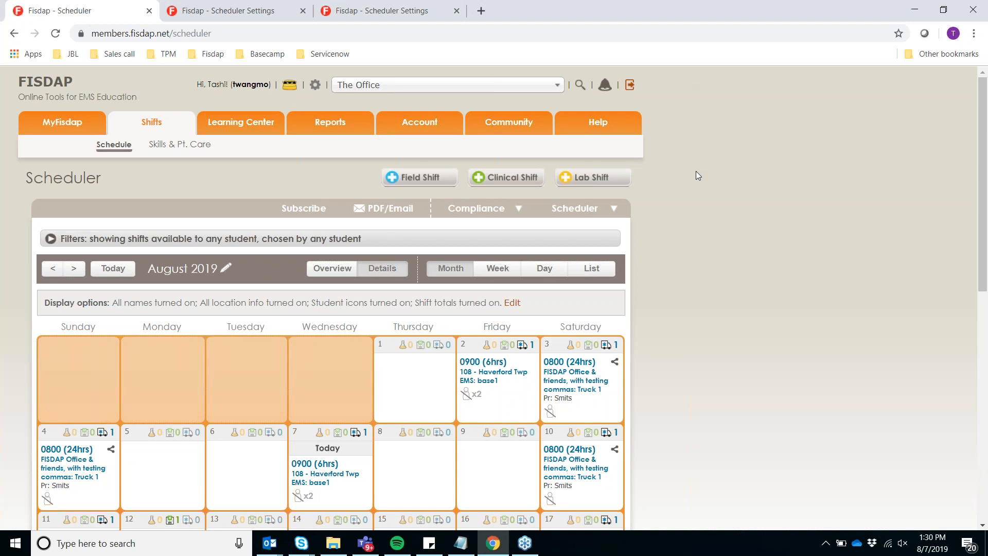